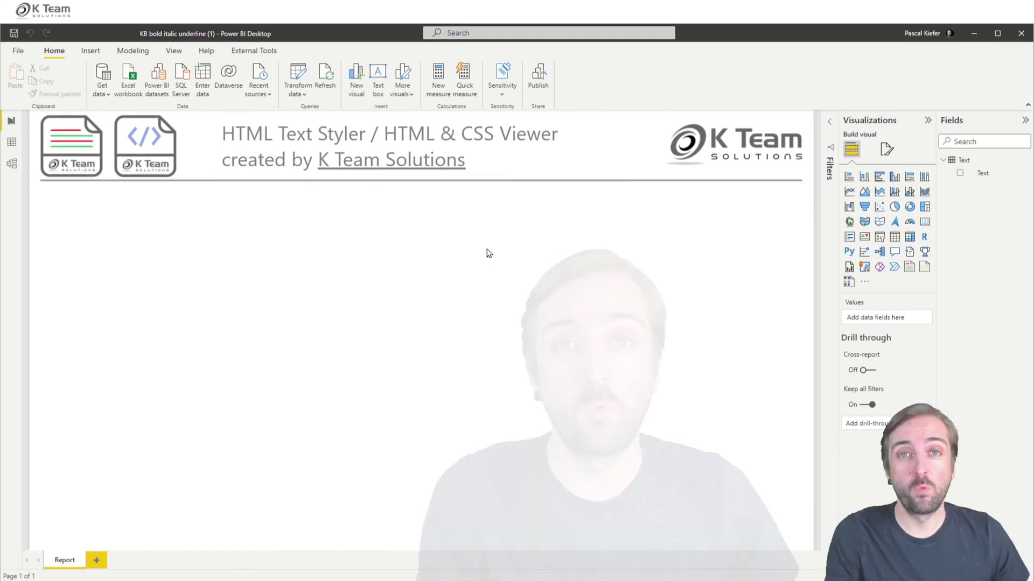
Switch to Data view to see the Text table's single row of lorem ipsum text.
{"action": "left_click", "coordinate": [12, 148]}
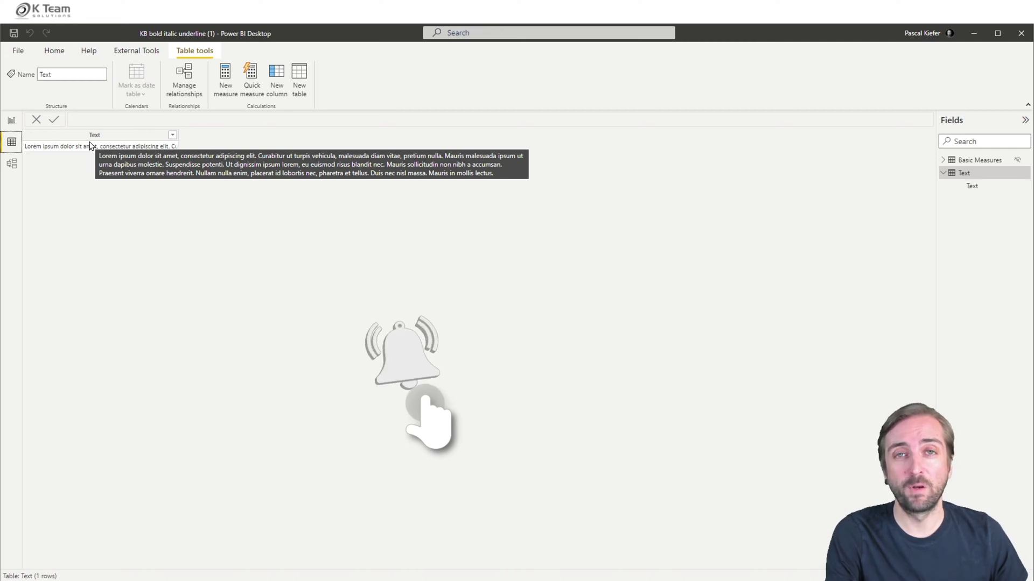
Back in Report view, add a new Text table measure: Dynamic Text = MIN('Text'[Text]).
{"action": "left_click", "coordinate": [11, 121]}
{"action": "right_click", "coordinate": [979, 173]}
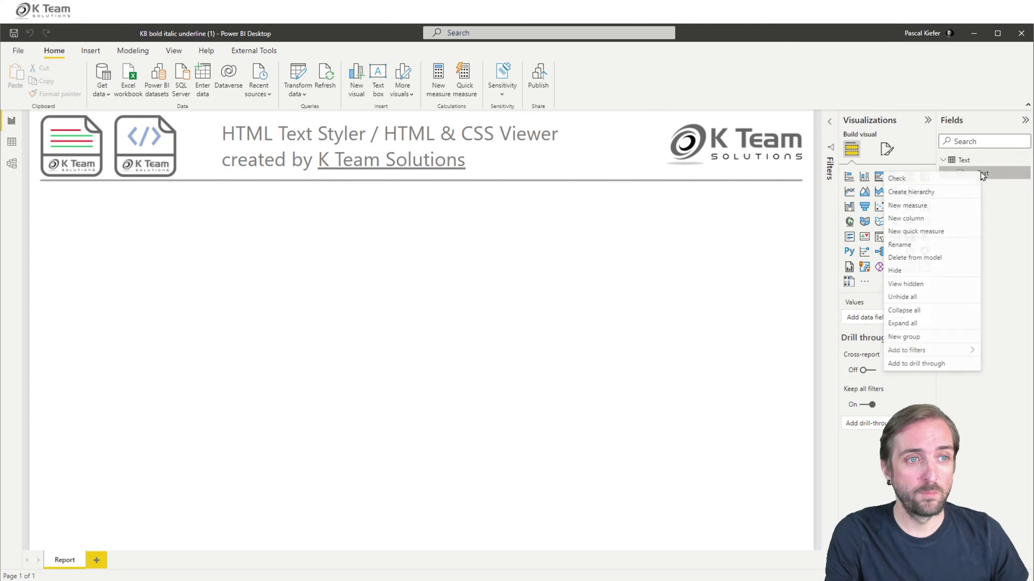
{"action": "left_click", "coordinate": [914, 209]}
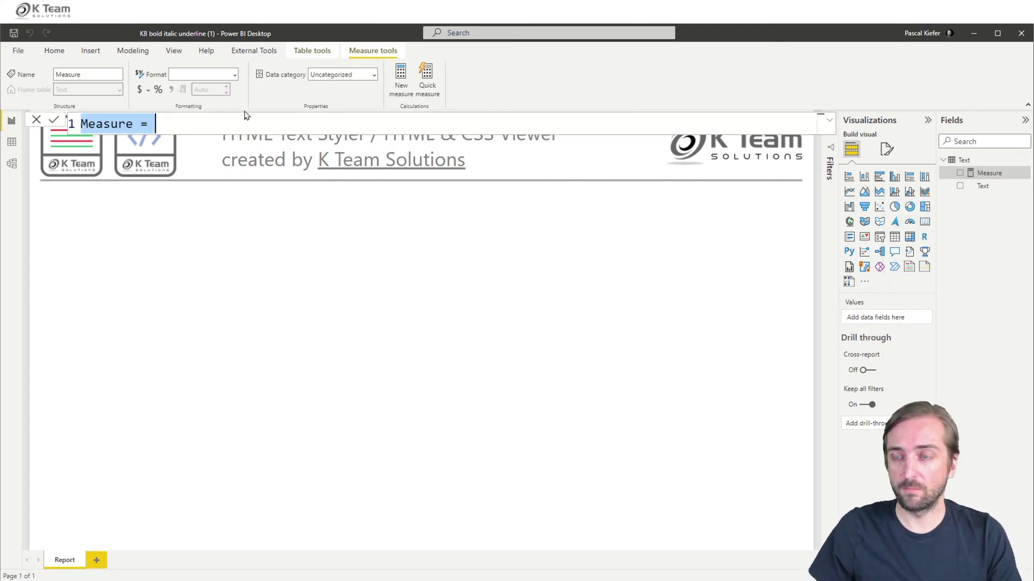
{"action": "type", "text": "Dyn"}
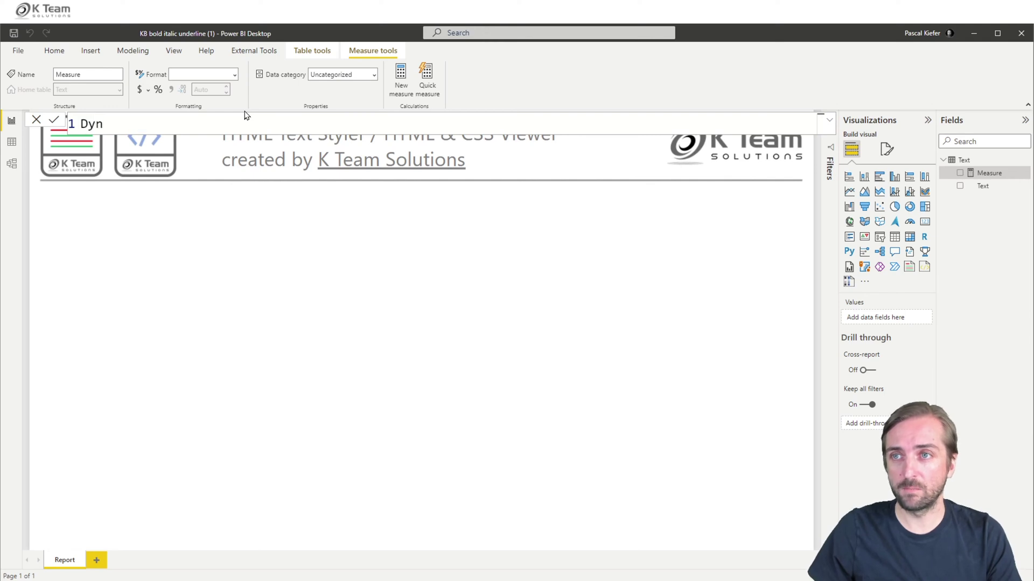
{"action": "type", "text": "amic Text ="}
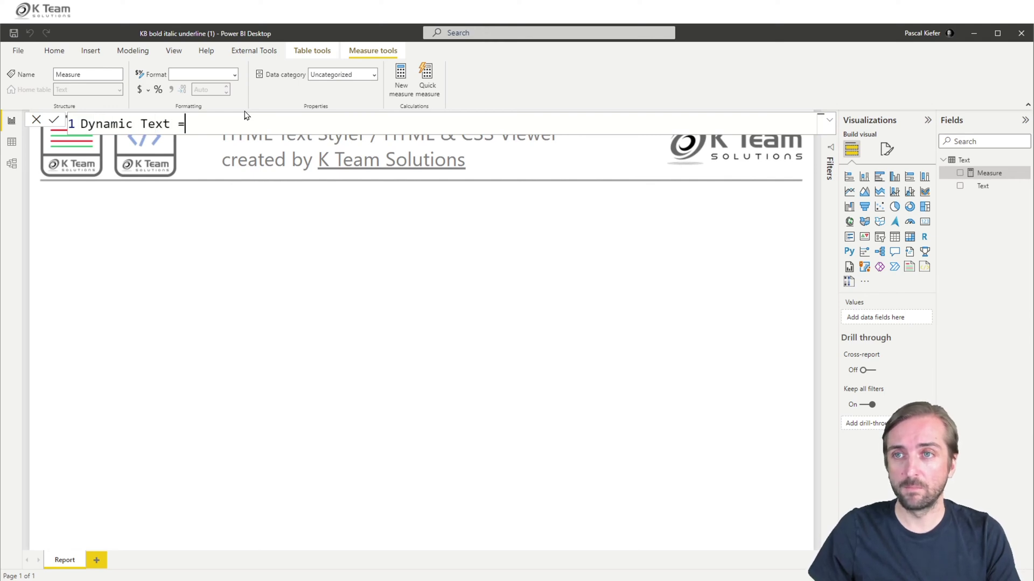
{"action": "key", "text": "shift+Return"}
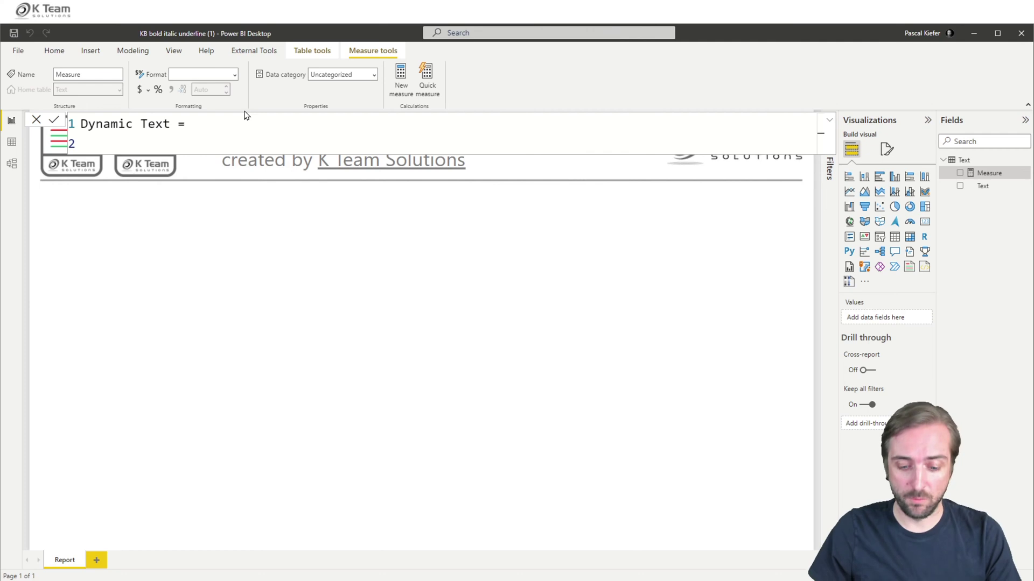
{"action": "type", "text": "MIN('Text'[Te"}
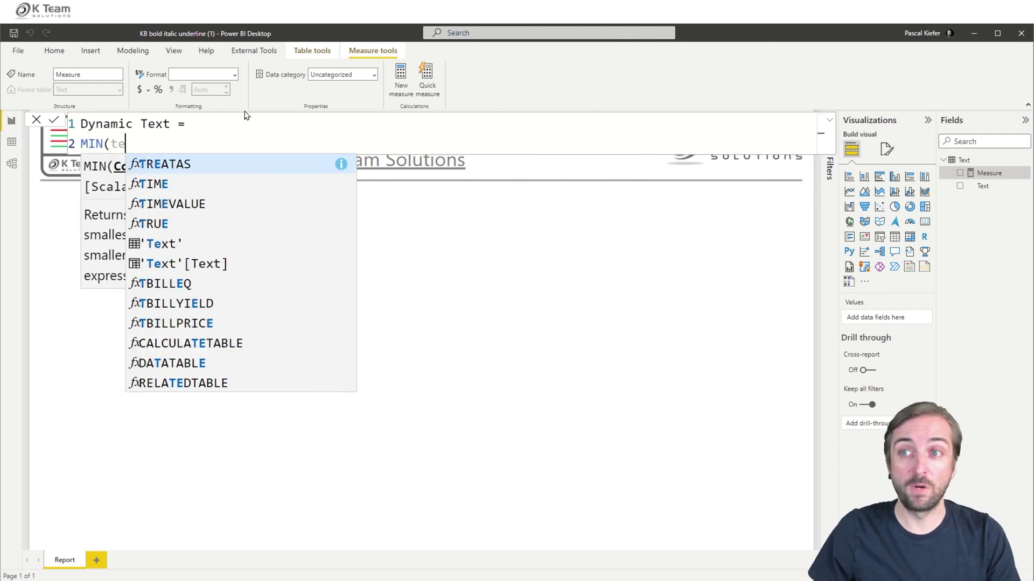
{"action": "type", "text": "xt"}
{"action": "key", "text": "Down"}
{"action": "key", "text": "Tab"}
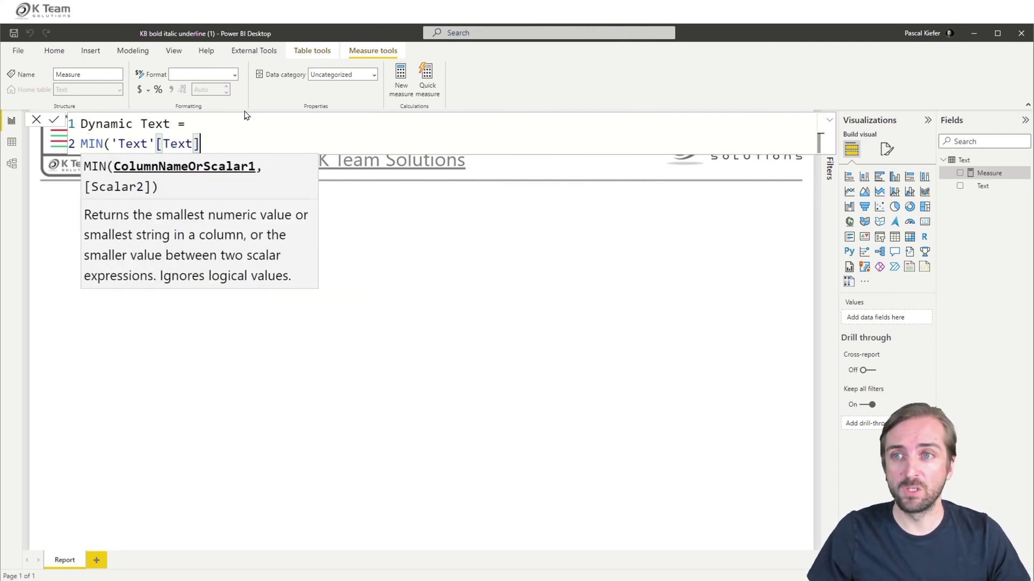
{"action": "type", "text": ")"}
{"action": "key", "text": "Return"}
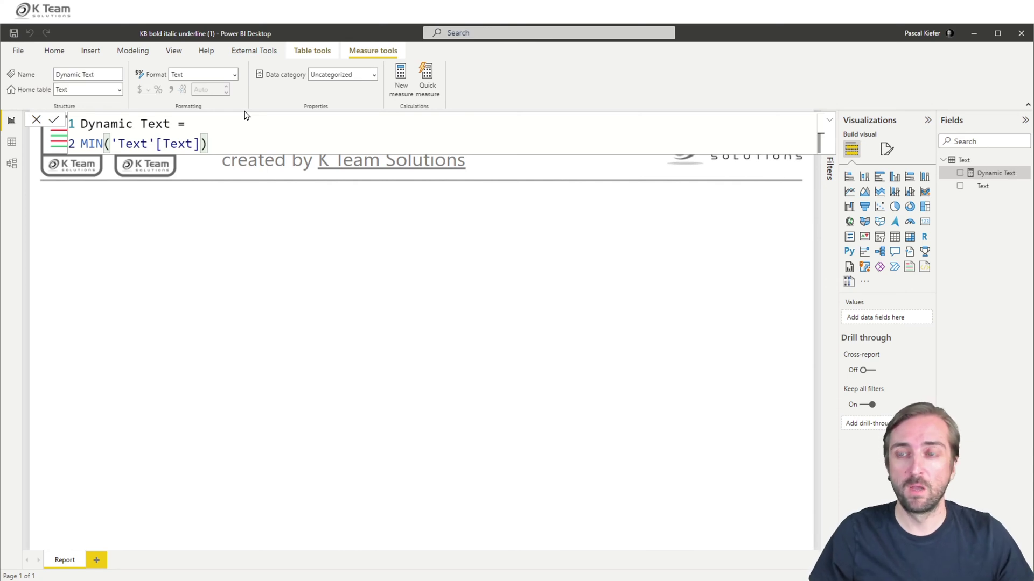
Add an HTML Text Styler visual with Dynamic Text in its HTML Text well, enlarged into a wide box.
{"action": "left_click", "coordinate": [230, 239]}
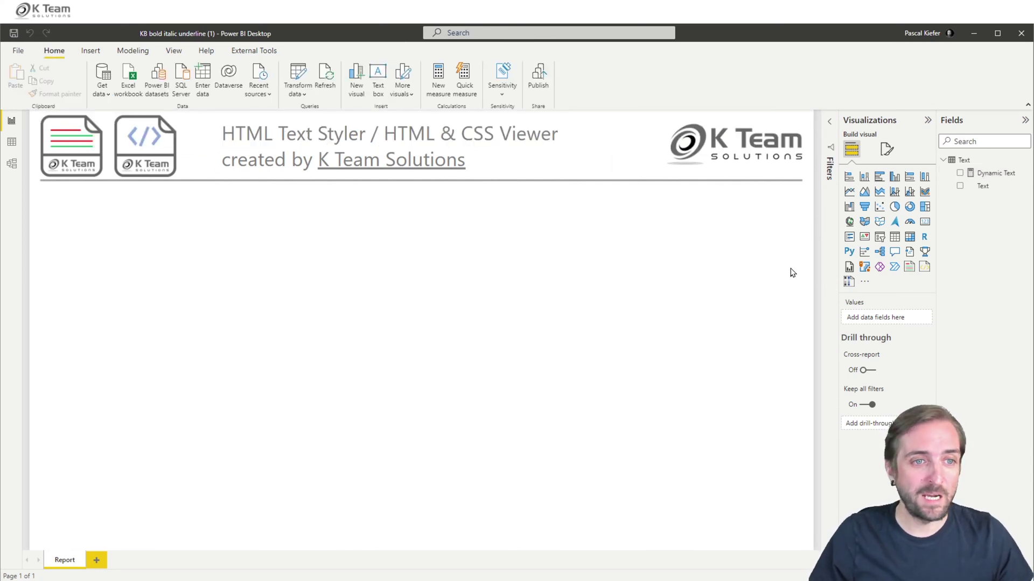
{"action": "left_click", "coordinate": [909, 267]}
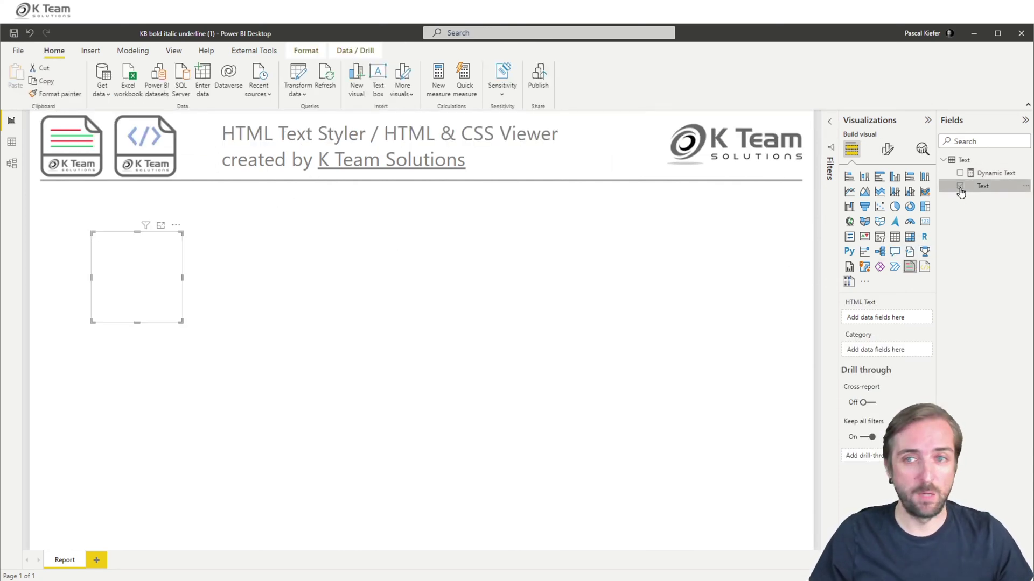
{"action": "left_click", "coordinate": [960, 186]}
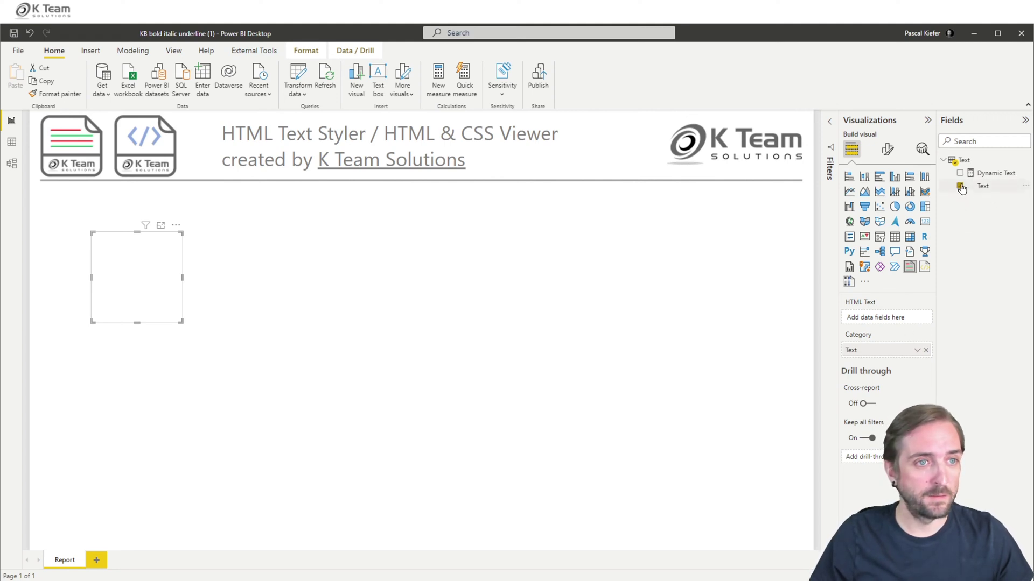
{"action": "left_click", "coordinate": [960, 186]}
{"action": "left_click_drag", "start_coordinate": [973, 172], "coordinate": [877, 318]}
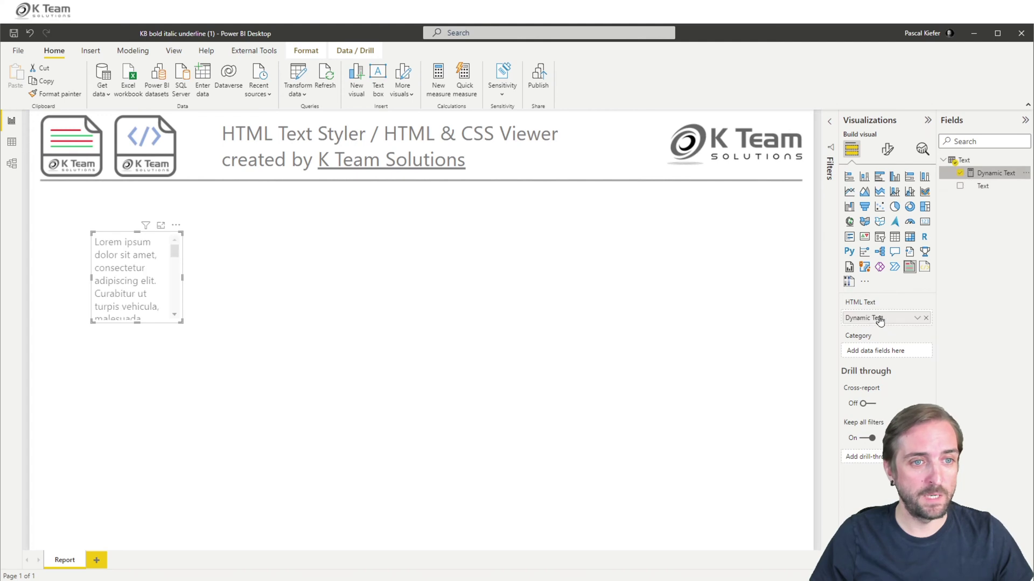
{"action": "left_click_drag", "start_coordinate": [182, 321], "coordinate": [701, 435]}
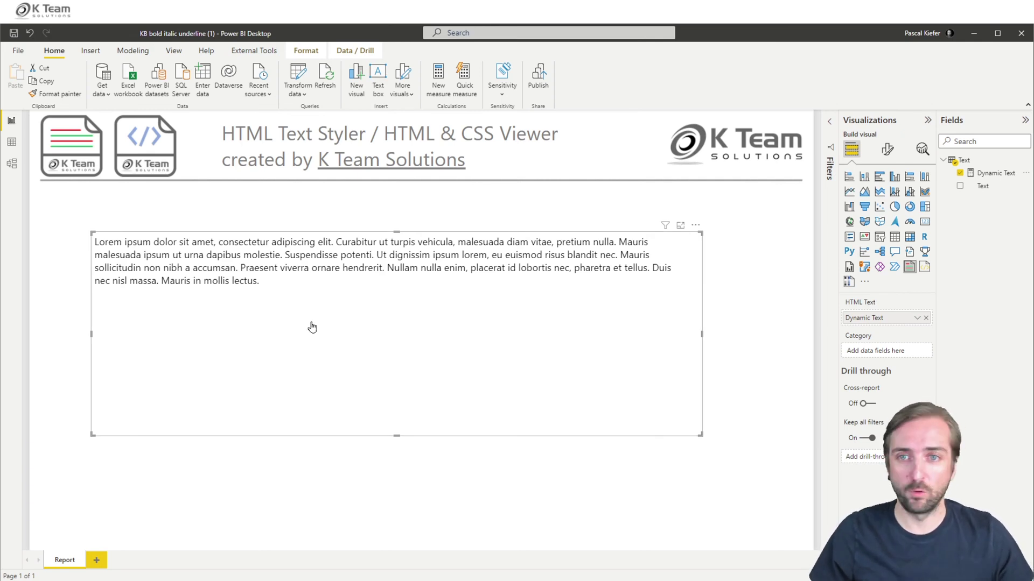
{"action": "left_click_drag", "start_coordinate": [512, 238], "coordinate": [532, 234]}
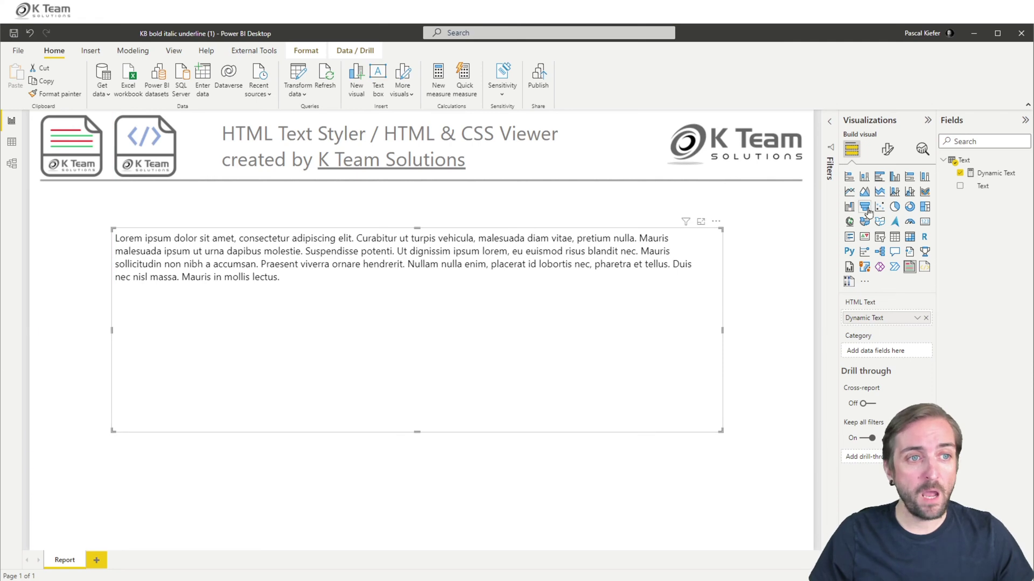
Edit Dynamic Text to read "<b>" & MIN('Text'[Text]) so the paragraph renders bold.
{"action": "left_click", "coordinate": [1000, 174]}
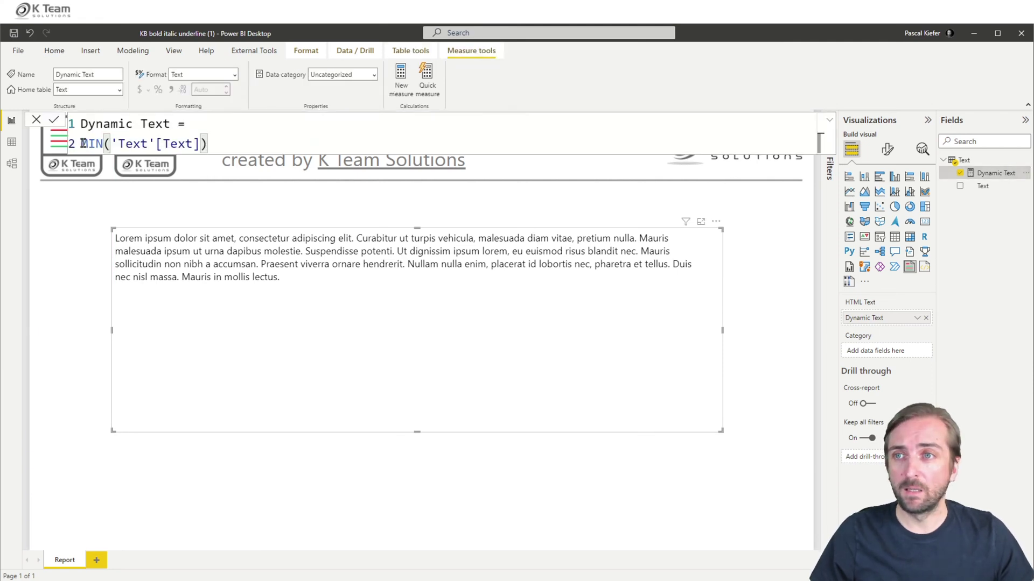
{"action": "left_click", "coordinate": [222, 144]}
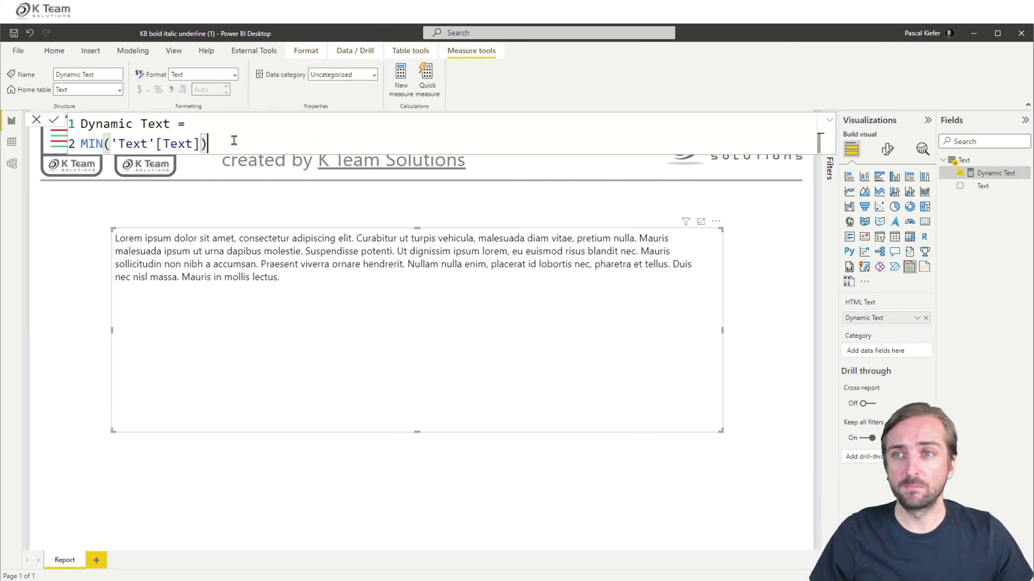
{"action": "key", "text": "Left"}
{"action": "key", "text": "Left"}
{"action": "key", "text": "Left"}
{"action": "key", "text": "Left"}
{"action": "key", "text": "Left"}
{"action": "key", "text": "Left"}
{"action": "key", "text": "Left"}
{"action": "key", "text": "Left"}
{"action": "key", "text": "Left"}
{"action": "key", "text": "Left"}
{"action": "key", "text": "Left"}
{"action": "key", "text": "Left"}
{"action": "key", "text": "Left"}
{"action": "key", "text": "Left"}
{"action": "key", "text": "Left"}
{"action": "key", "text": "Left"}
{"action": "key", "text": "Left"}
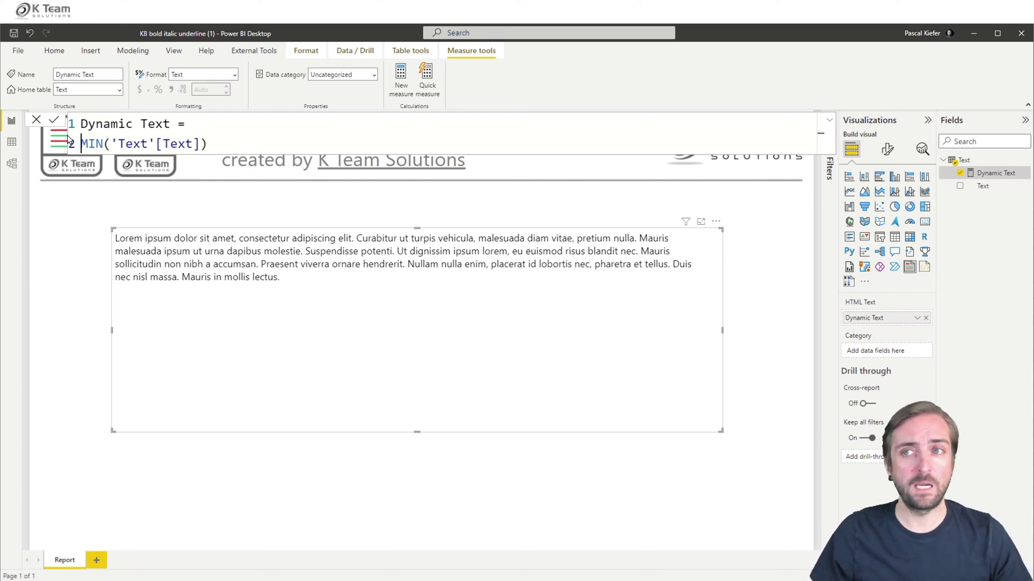
{"action": "type", "text": "\""}
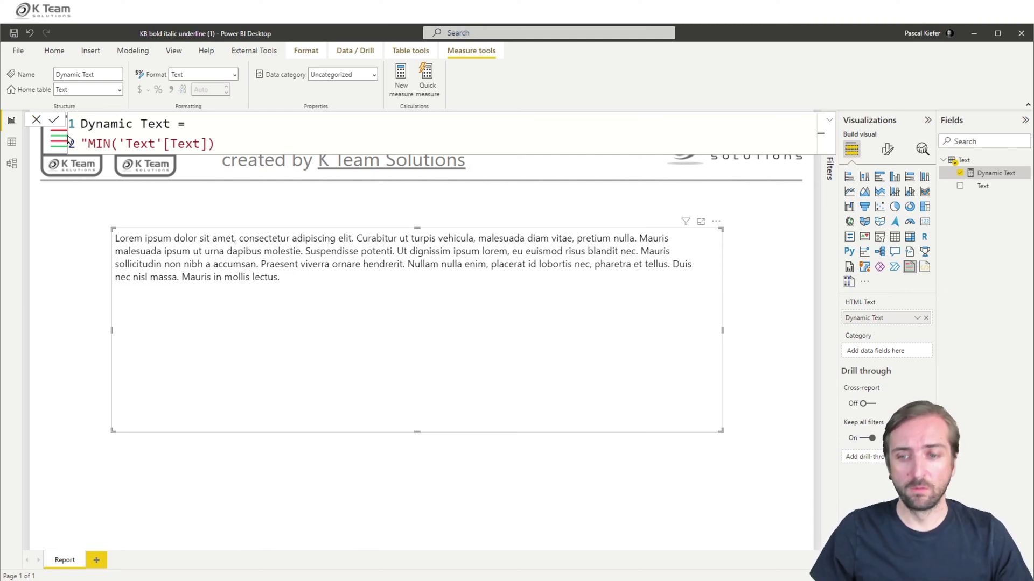
{"action": "type", "text": "<b"}
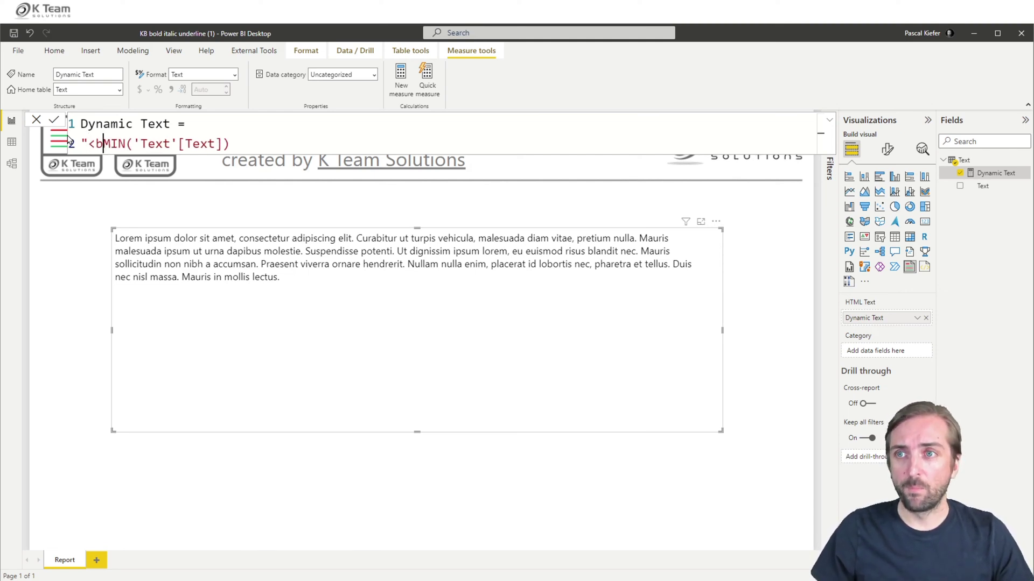
{"action": "type", "text": ">"}
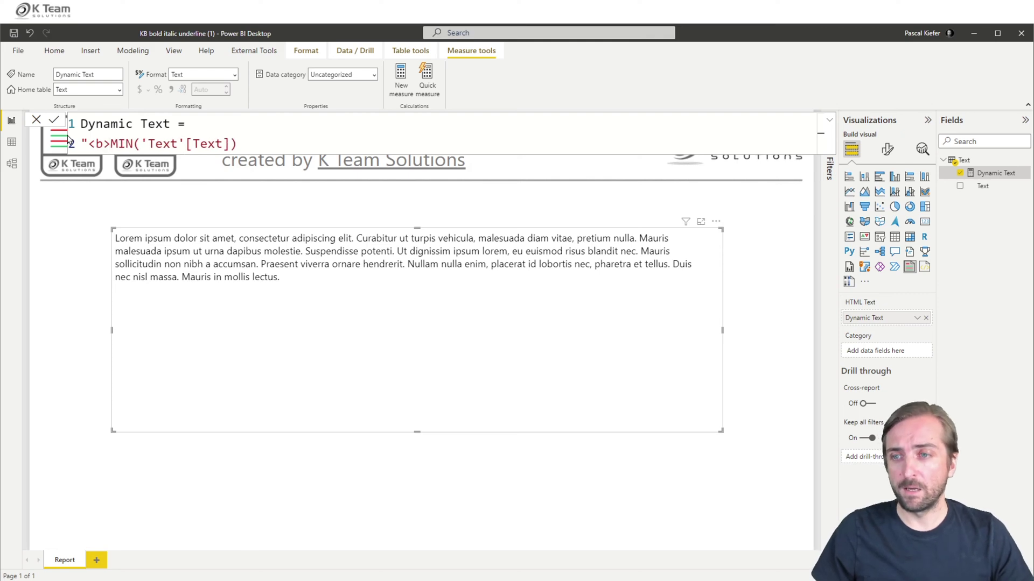
{"action": "type", "text": "\""}
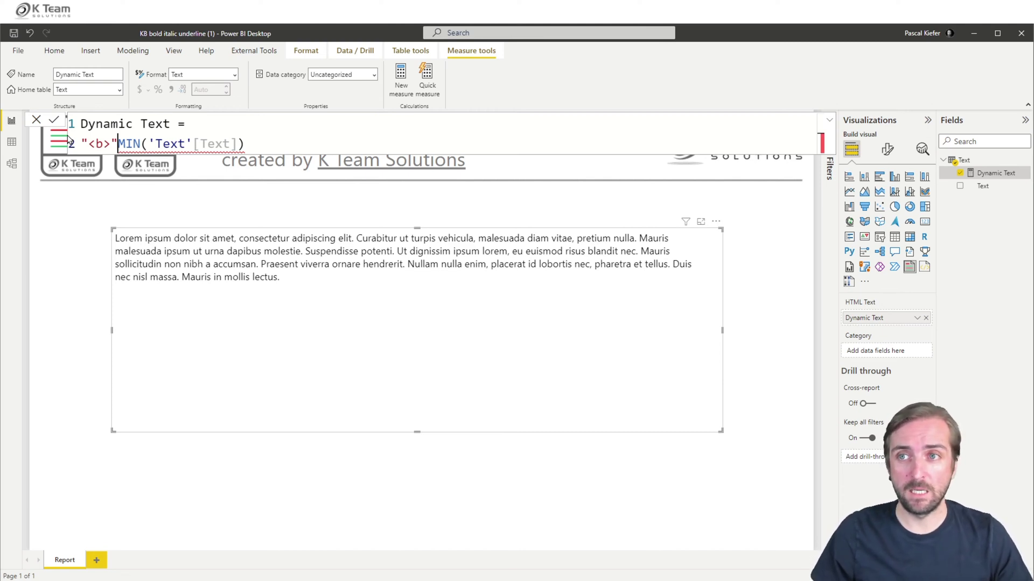
{"action": "key", "text": "Left"}
{"action": "key", "text": "Left"}
{"action": "key", "text": "Left"}
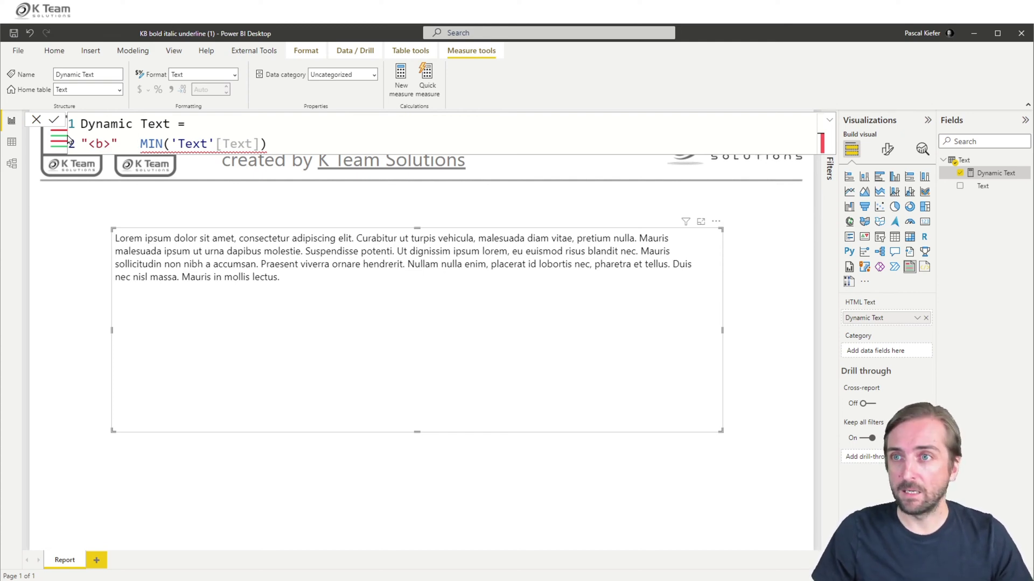
{"action": "type", "text": "&"}
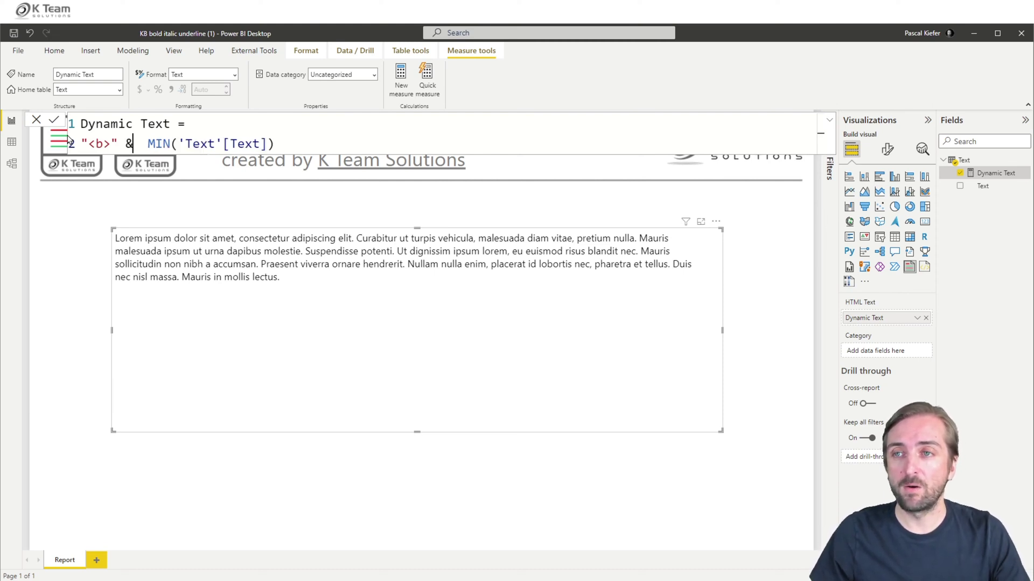
{"action": "key", "text": "Return"}
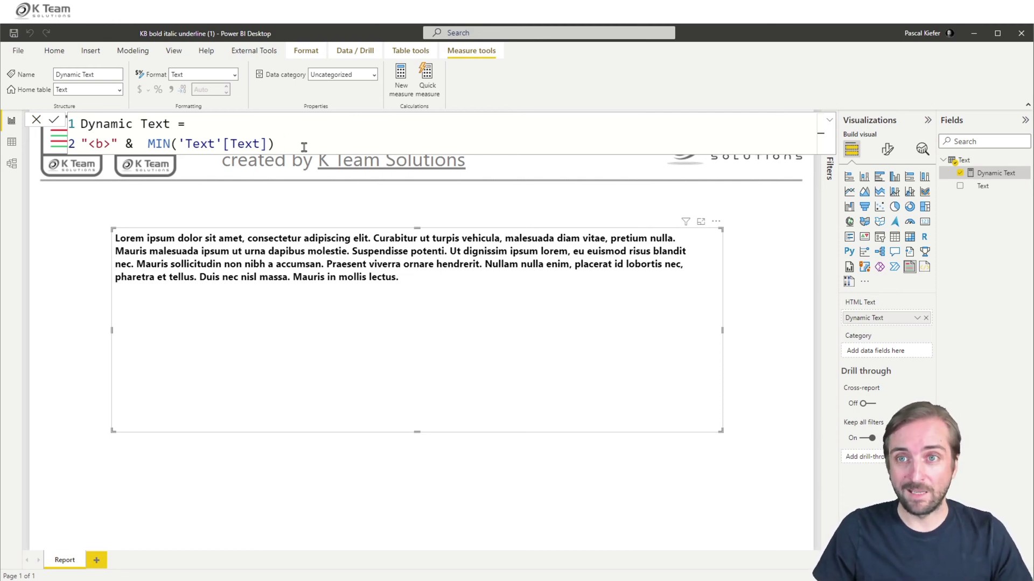
{"action": "type", "text": "&\""}
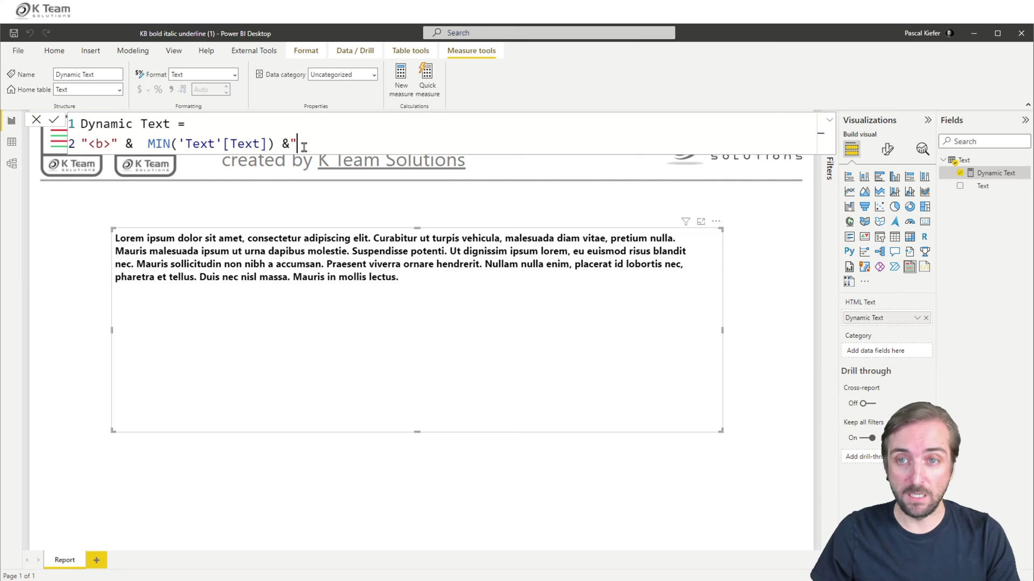
{"action": "type", "text": "<"}
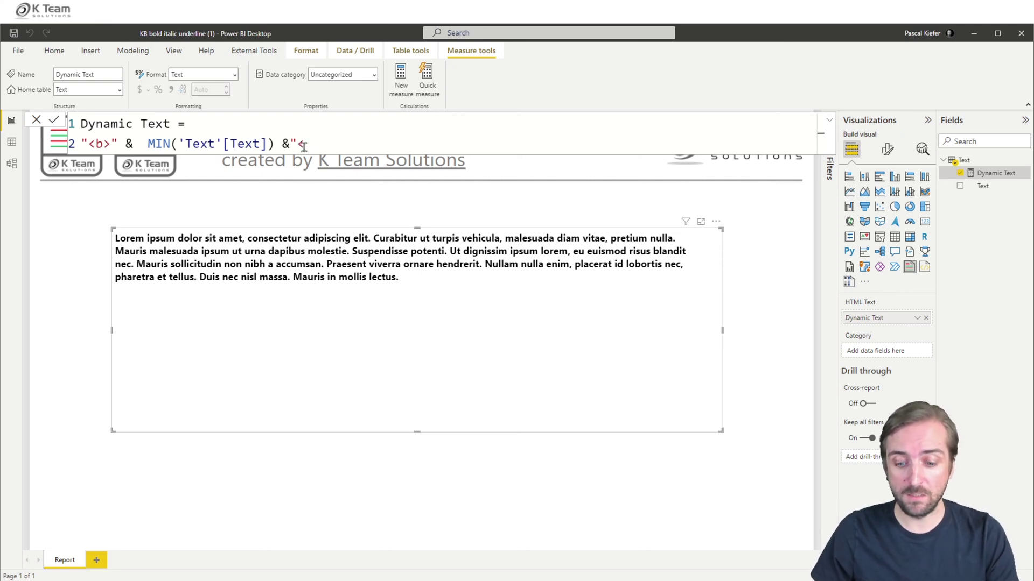
{"action": "type", "text": "/b"}
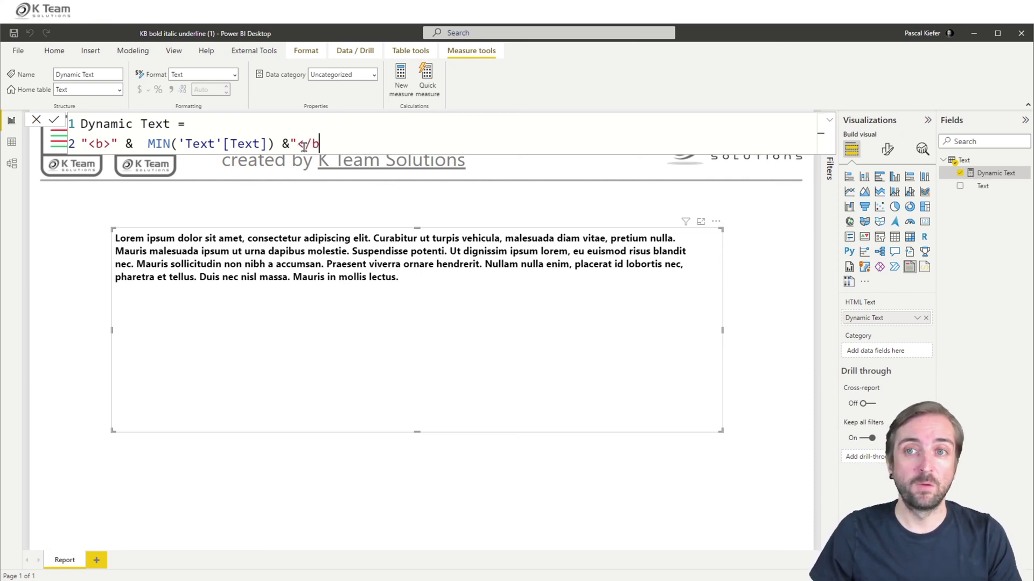
{"action": "type", "text": ">\""}
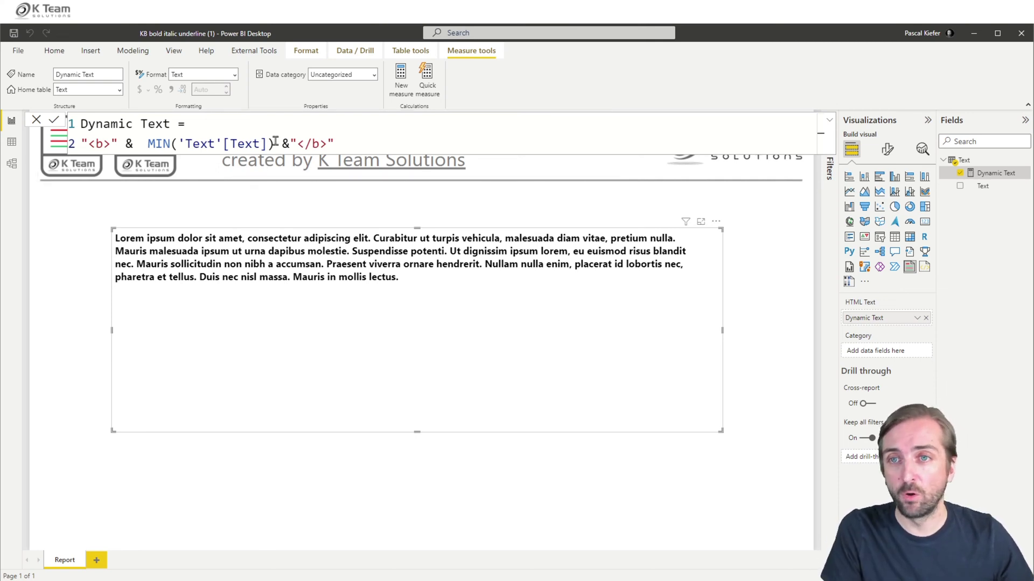
{"action": "left_click_drag", "start_coordinate": [281, 143], "coordinate": [393, 142]}
{"action": "key", "text": "BackSpace"}
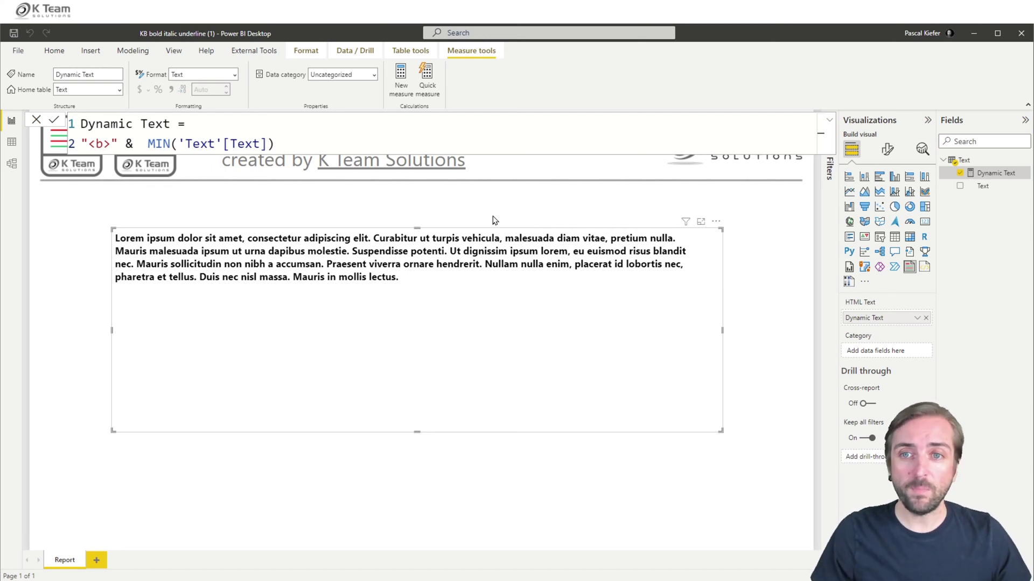
Change the measure's tag from <b> to <u>, then to <i>.
{"action": "double_click", "coordinate": [98, 144]}
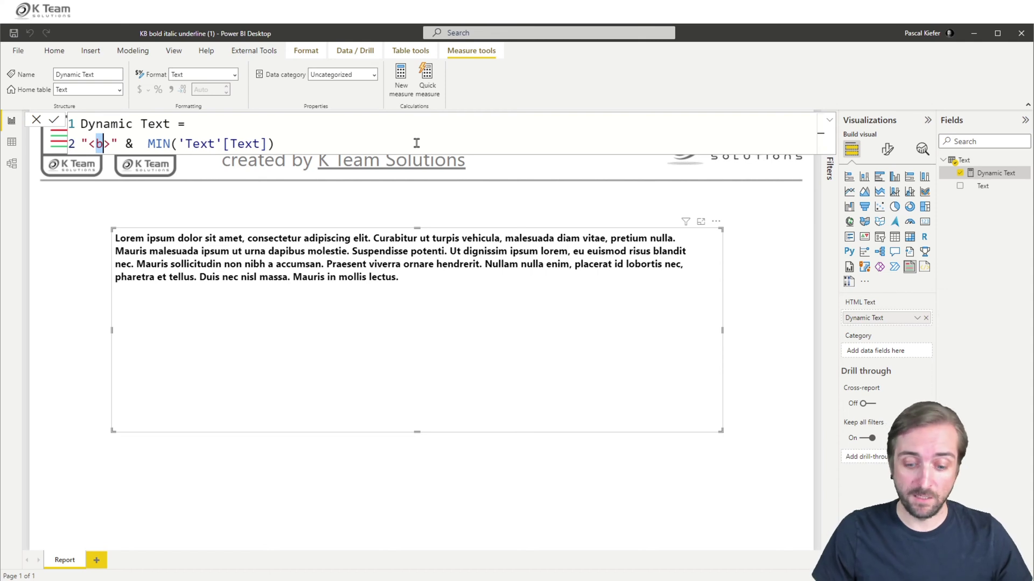
{"action": "type", "text": "u"}
{"action": "key", "text": "Return"}
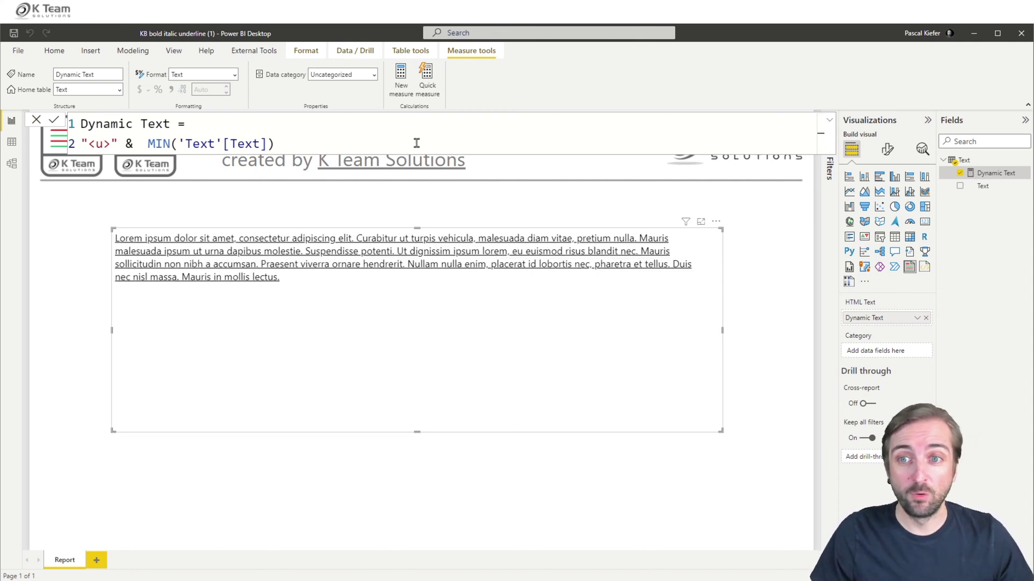
{"action": "double_click", "coordinate": [102, 144]}
{"action": "type", "text": "i"}
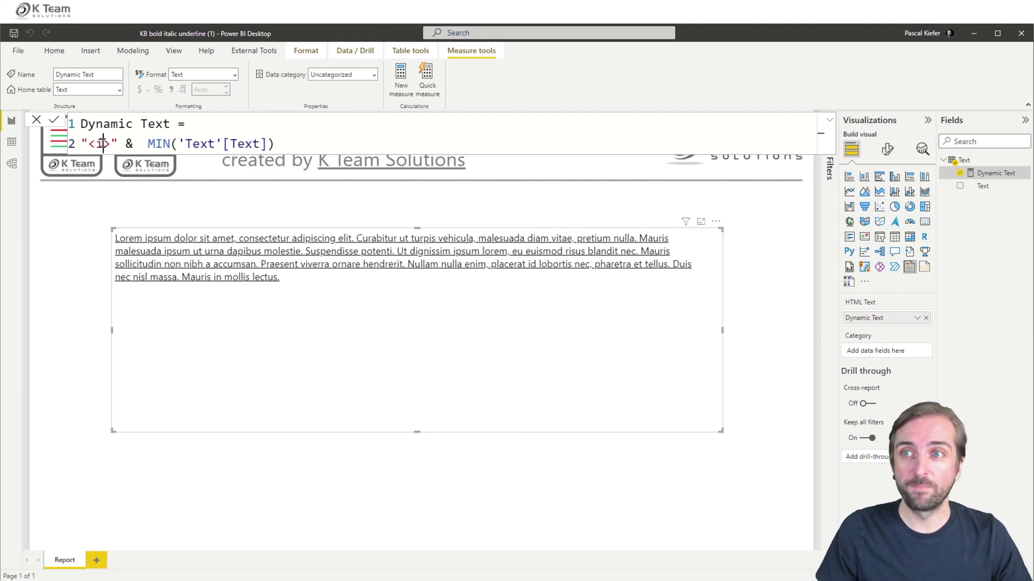
{"action": "key", "text": "Return"}
Try the <s> strikethrough tag, then settle back on <i> for italic text.
{"action": "double_click", "coordinate": [101, 143]}
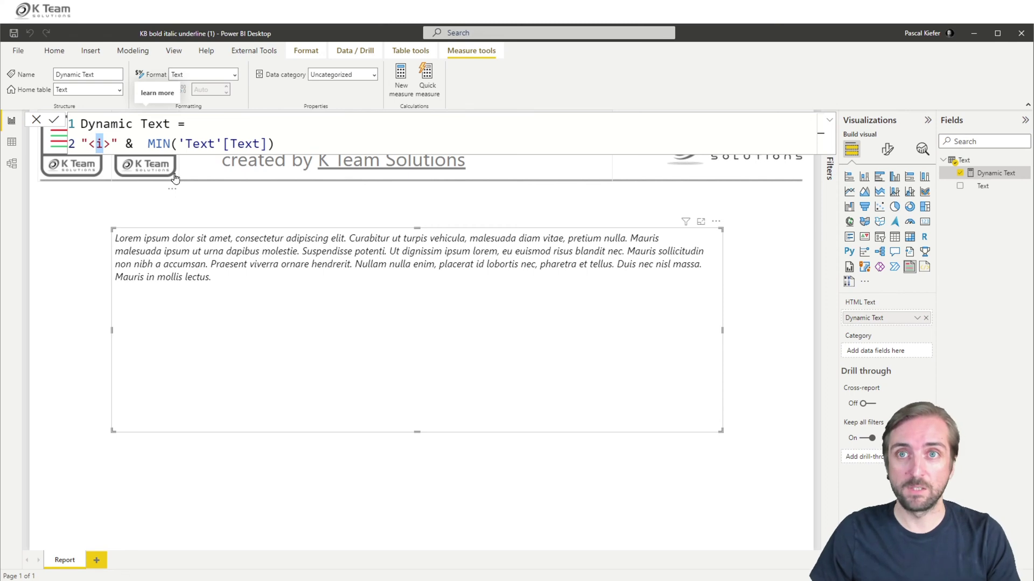
{"action": "type", "text": "s"}
{"action": "key", "text": "Return"}
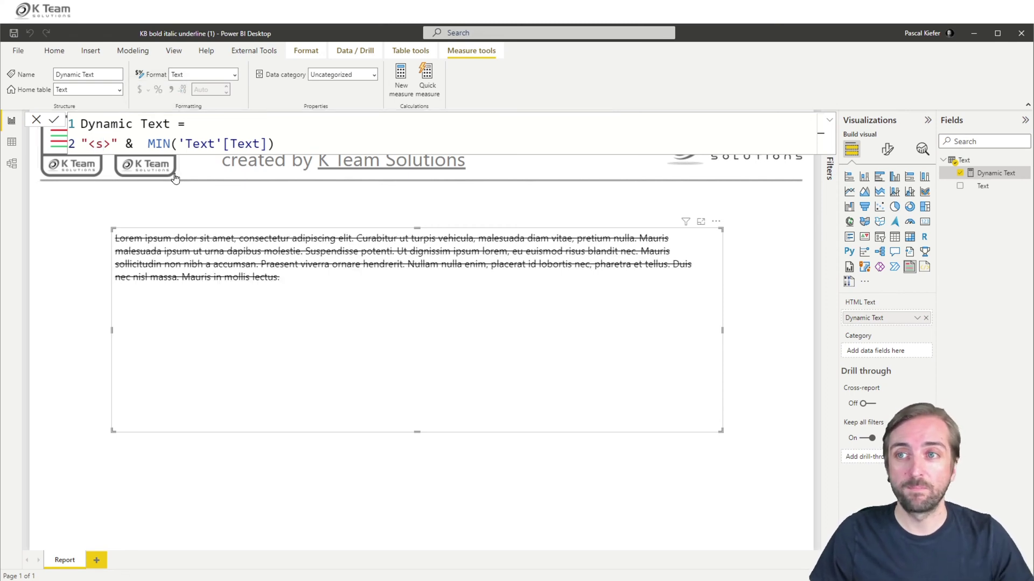
{"action": "double_click", "coordinate": [100, 143]}
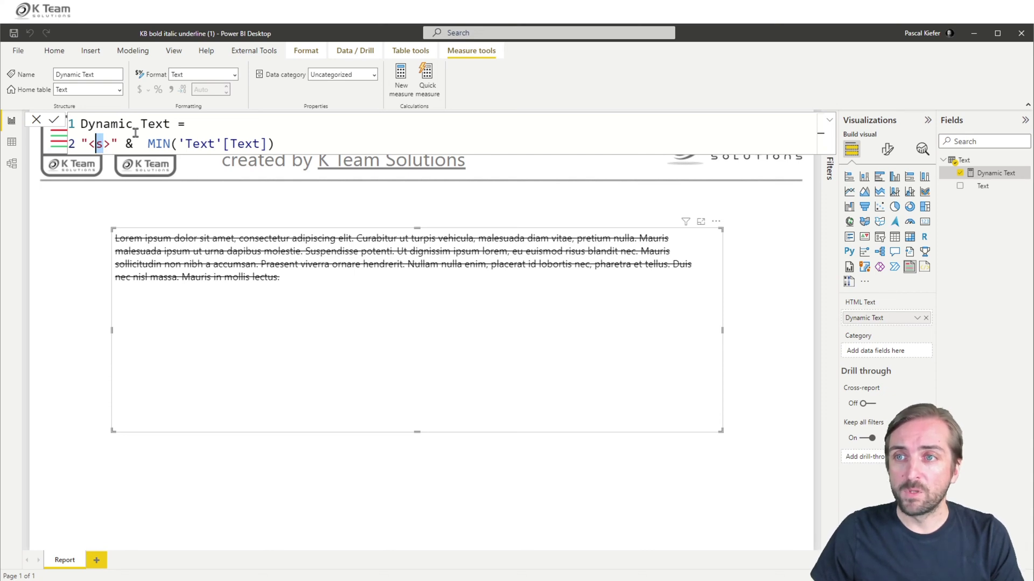
{"action": "type", "text": "i"}
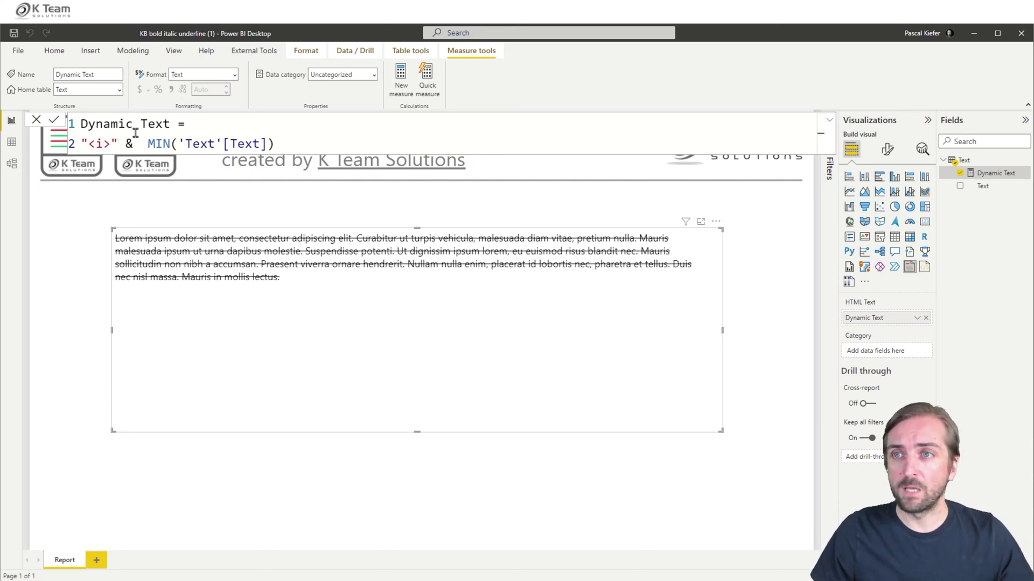
{"action": "key", "text": "Return"}
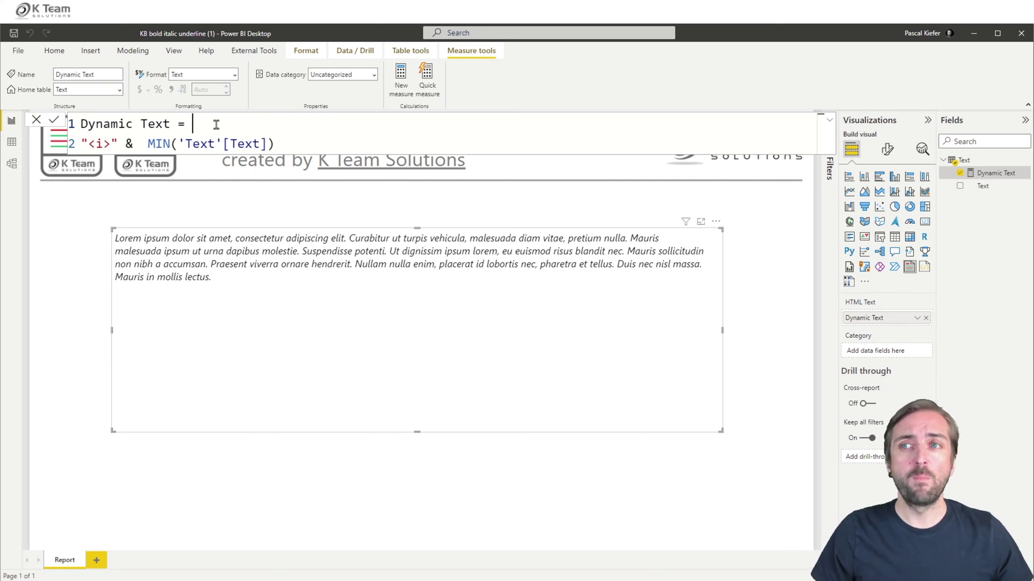
Add a new line "<b><u>Title"& after 'Dynamic Text =' and commit the measure.
{"action": "key", "text": "shift+Return"}
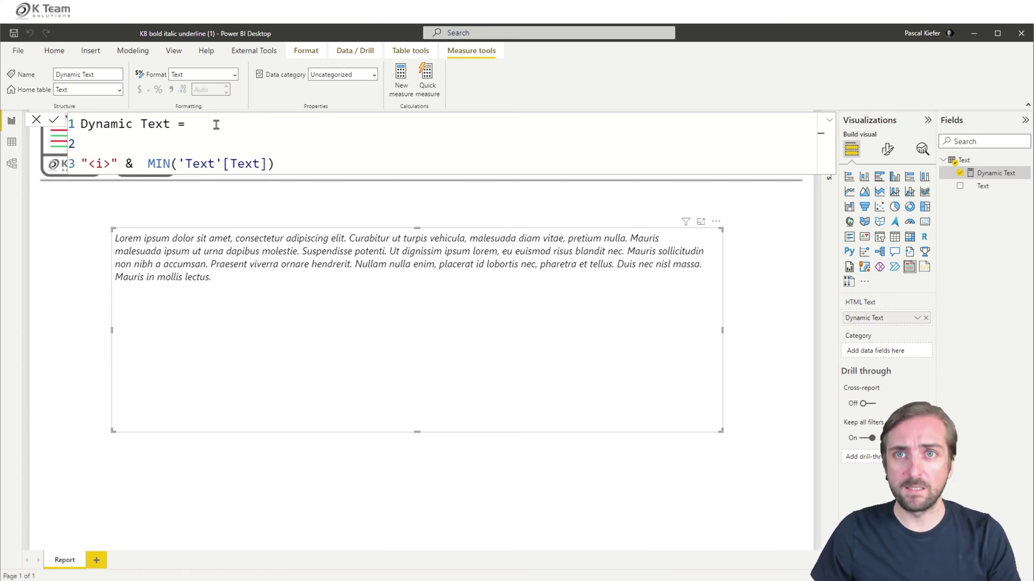
{"action": "type", "text": "\""}
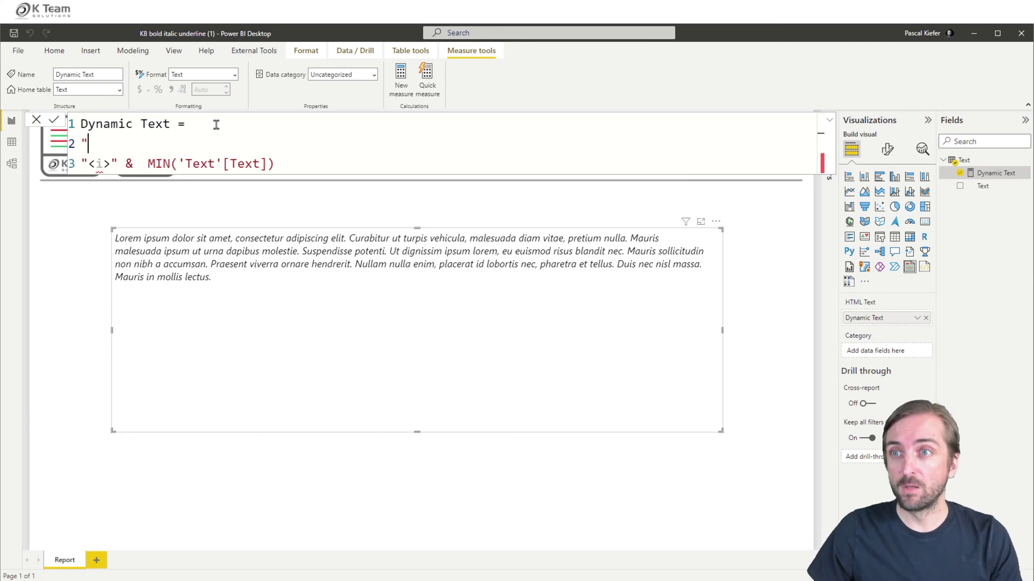
{"action": "type", "text": "<b"}
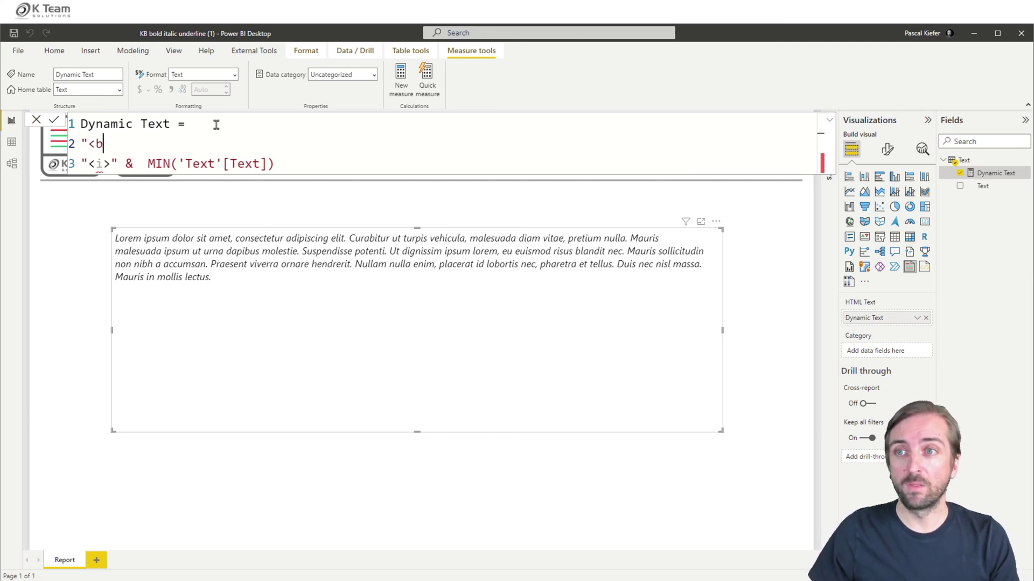
{"action": "type", "text": "><u>"}
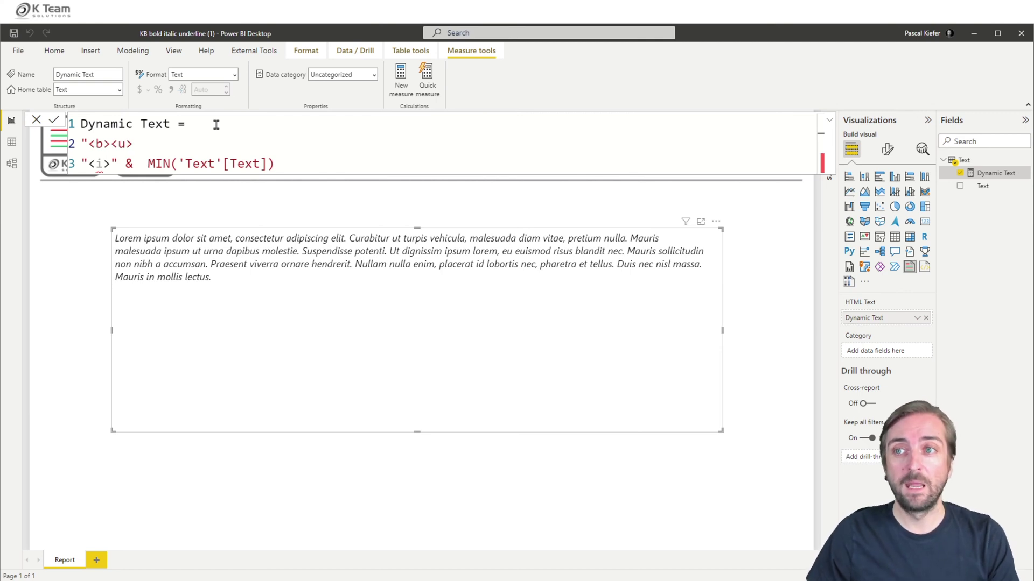
{"action": "type", "text": "Title\""}
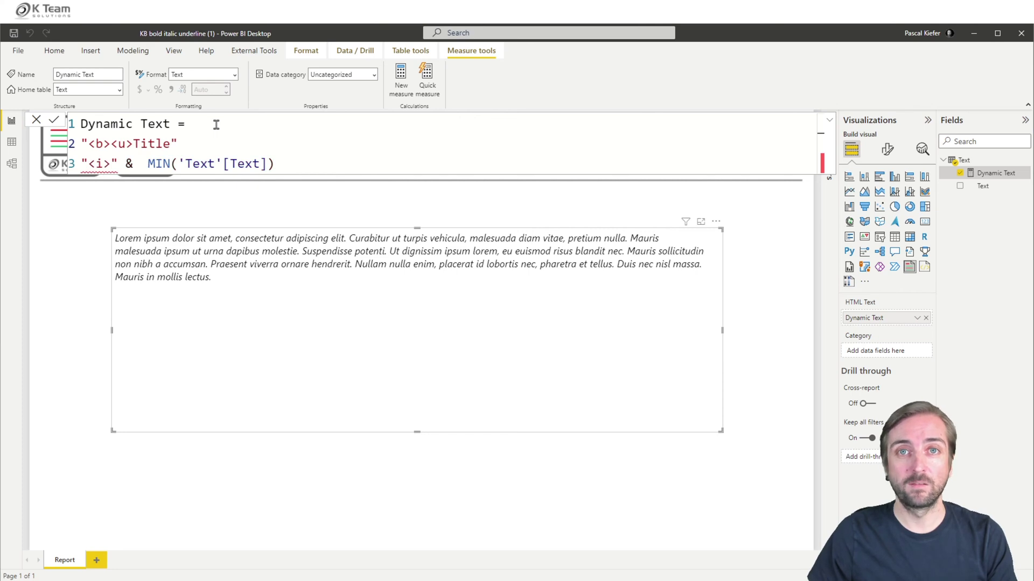
{"action": "type", "text": "&"}
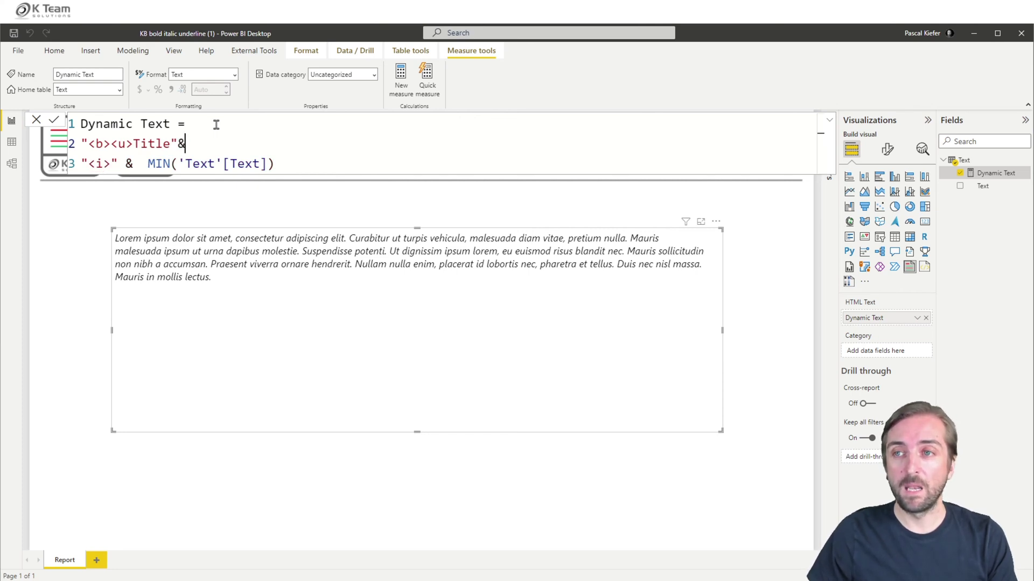
{"action": "key", "text": "Return"}
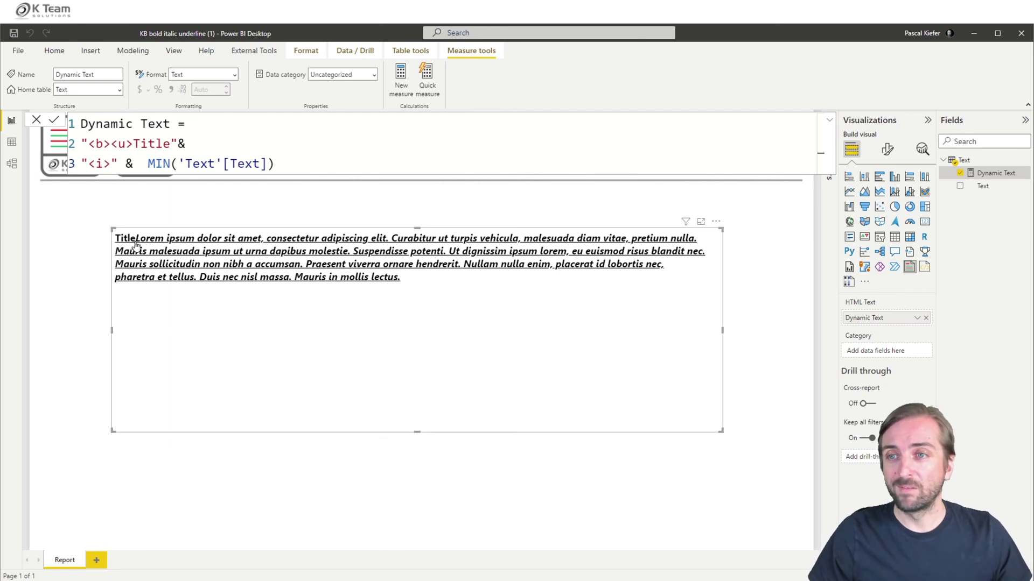
Insert <br> right after Title in the measure so Title gets its own line.
{"action": "mouse_move", "coordinate": [135, 248]}
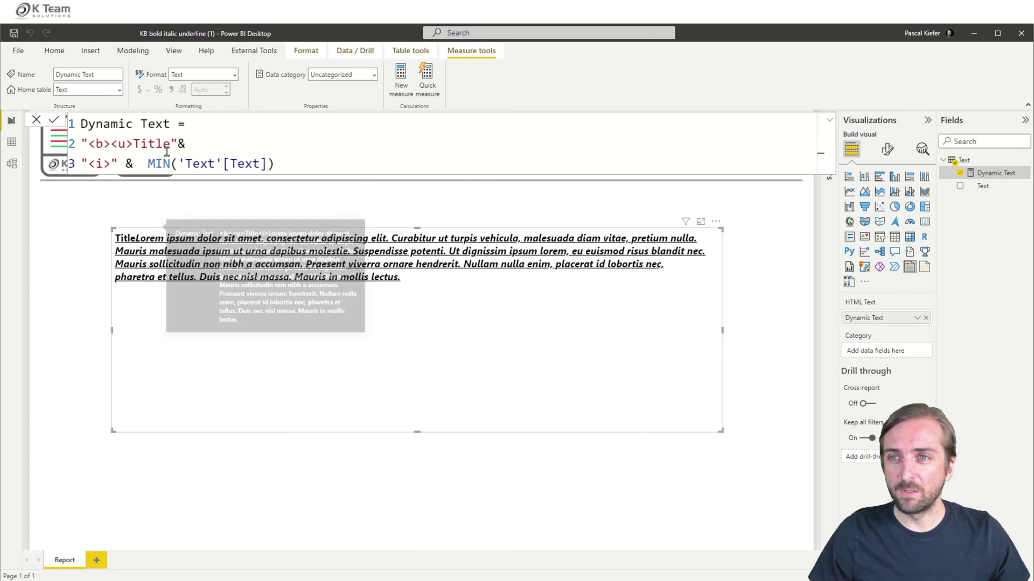
{"action": "left_click", "coordinate": [214, 143]}
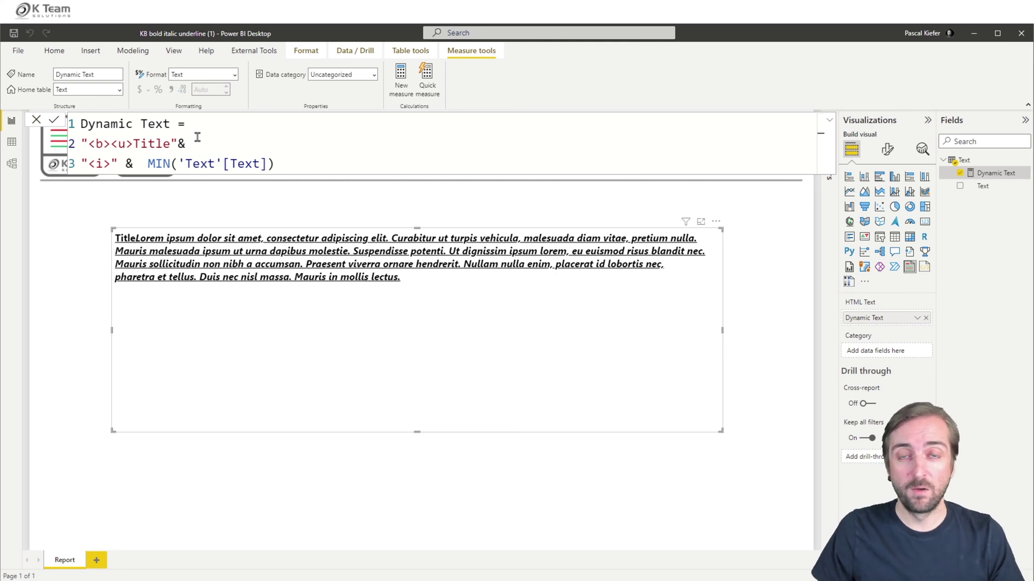
{"action": "key", "text": "Left"}
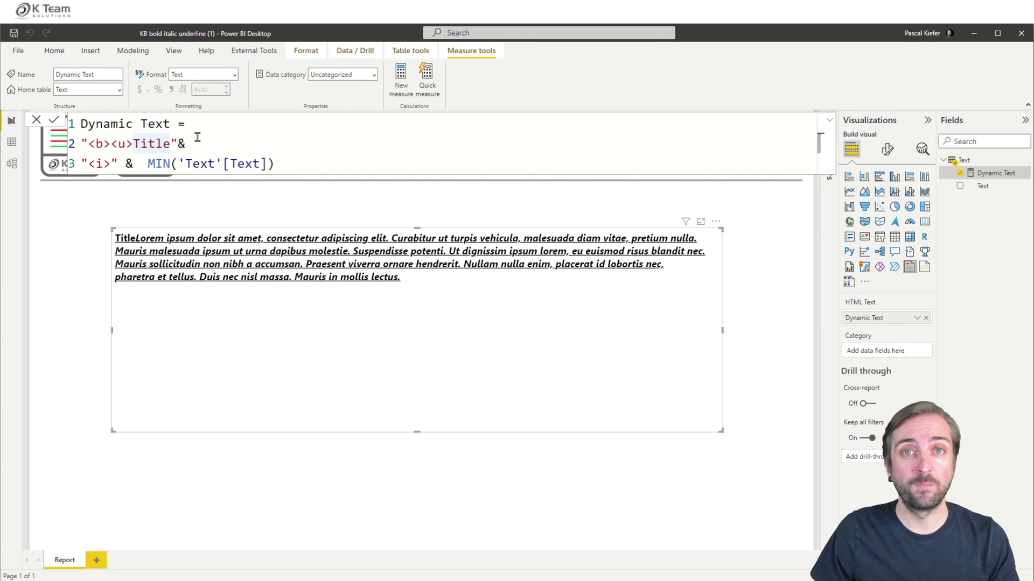
{"action": "type", "text": "<br>"}
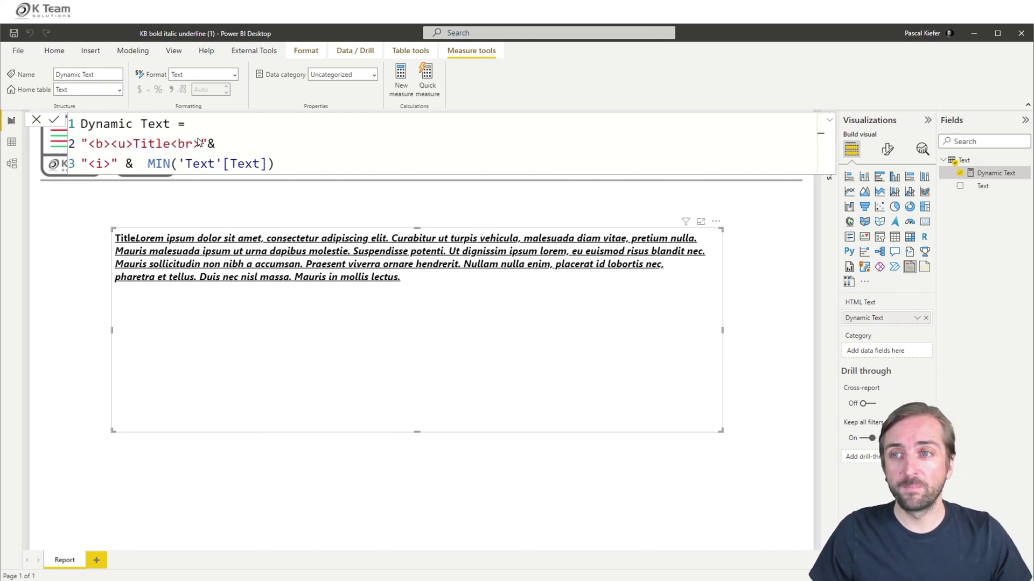
{"action": "key", "text": "Return"}
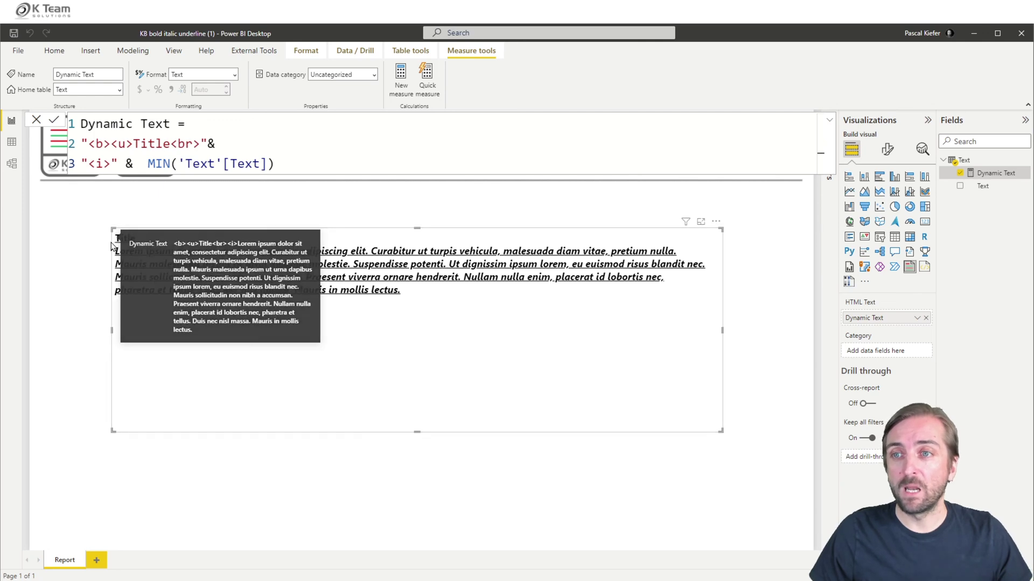
Turn off Tooltips in the visual's General format settings.
{"action": "left_click", "coordinate": [887, 149]}
{"action": "left_click", "coordinate": [883, 199]}
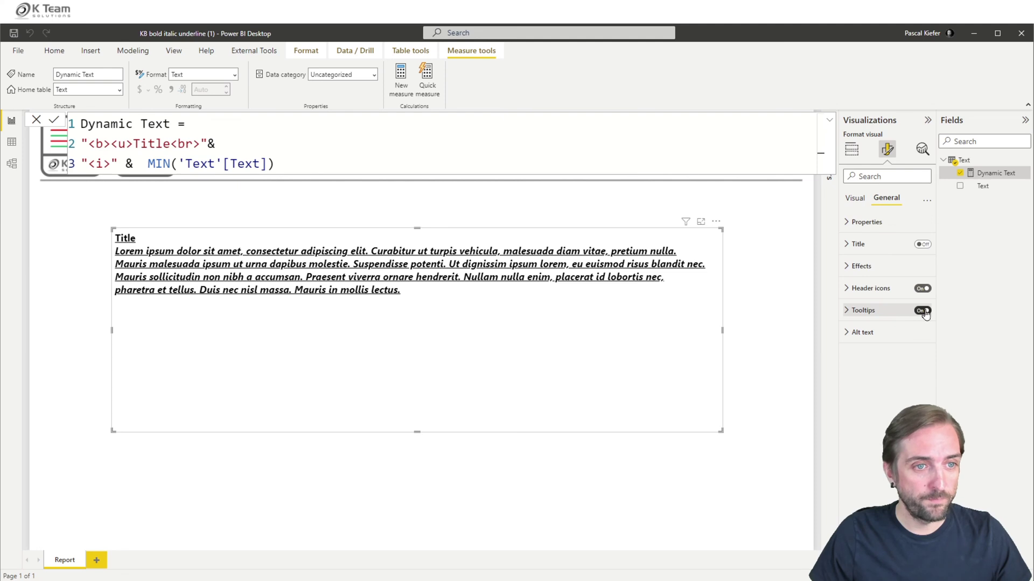
{"action": "left_click", "coordinate": [922, 310]}
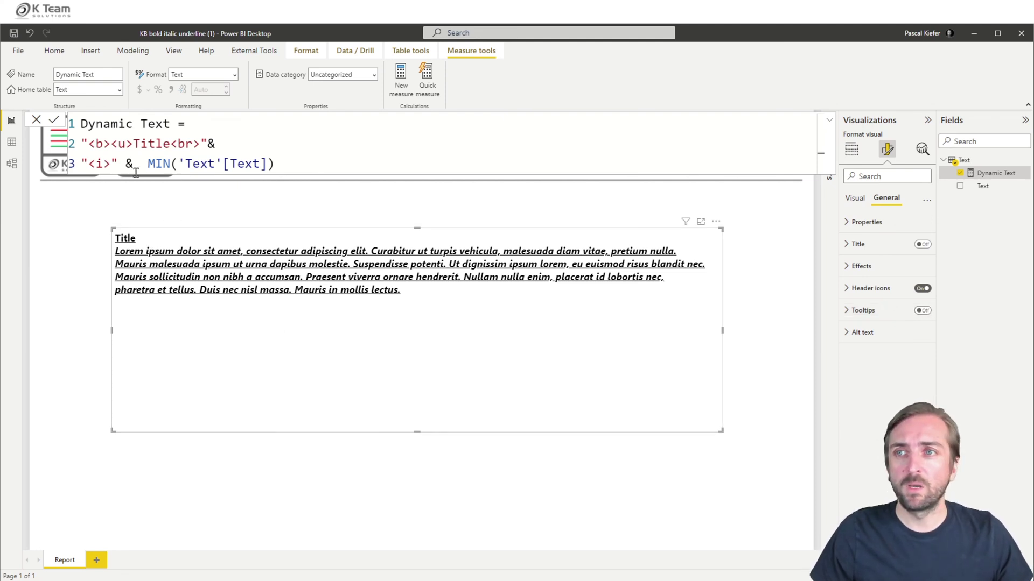
Add closing </b></u> tags after <br> so only Title stays bold and underlined.
{"action": "left_click_drag", "start_coordinate": [89, 143], "coordinate": [132, 146]}
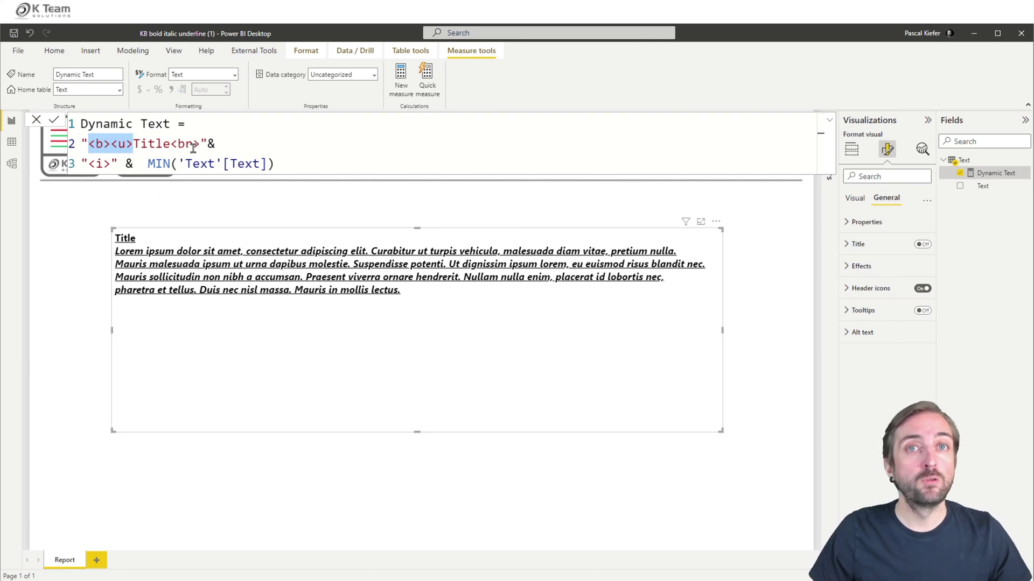
{"action": "left_click", "coordinate": [138, 132]}
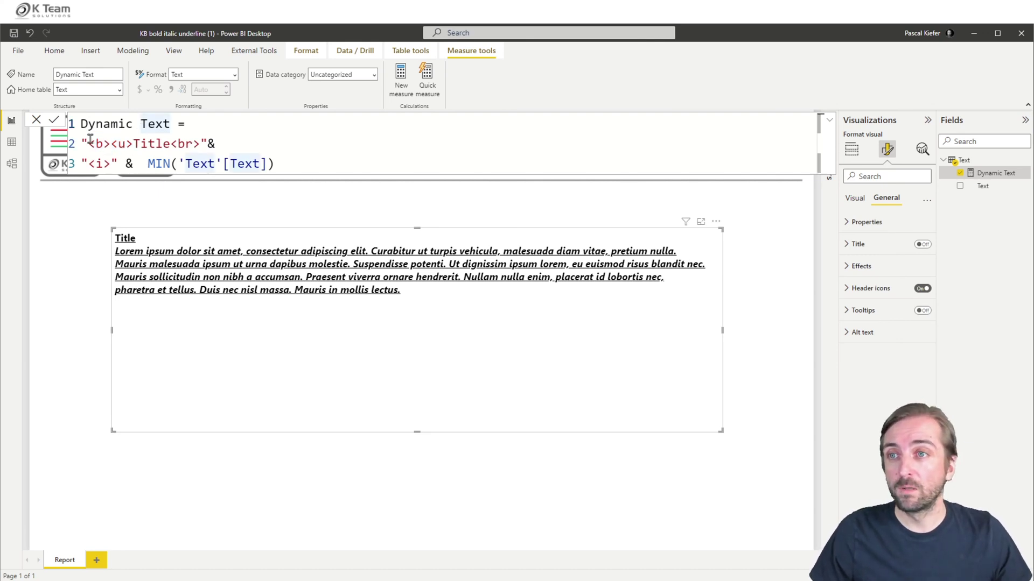
{"action": "left_click_drag", "start_coordinate": [88, 143], "coordinate": [133, 143]}
{"action": "key", "text": "ctrl+c"}
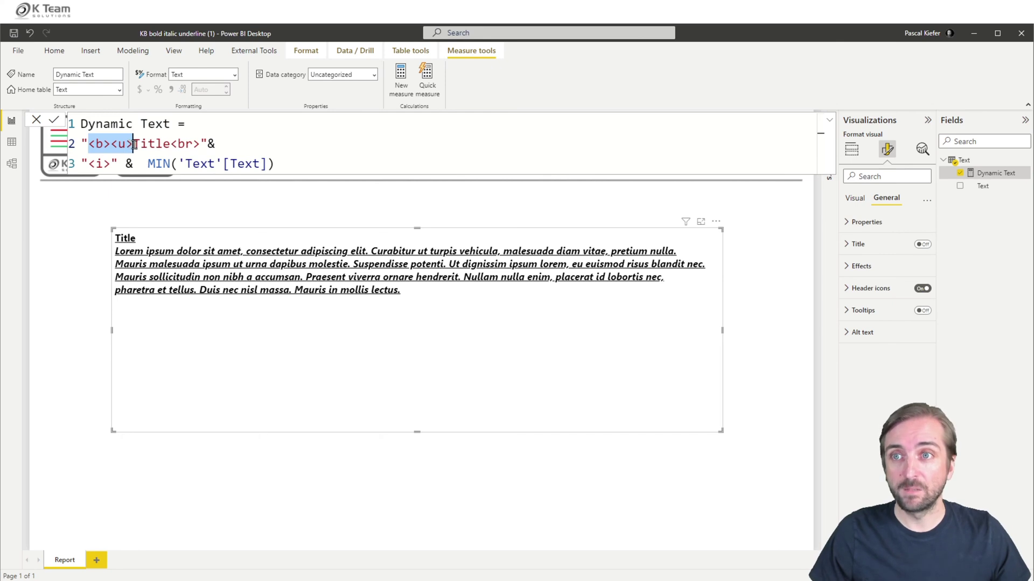
{"action": "left_click", "coordinate": [201, 144]}
{"action": "key", "text": "ctrl+v"}
{"action": "left_click", "coordinate": [208, 144]}
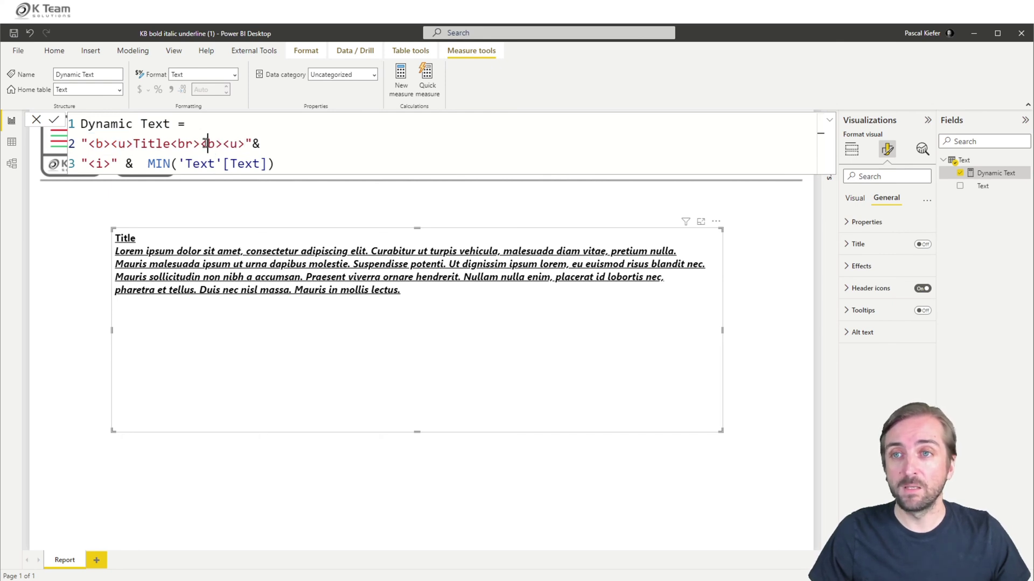
{"action": "type", "text": "/"}
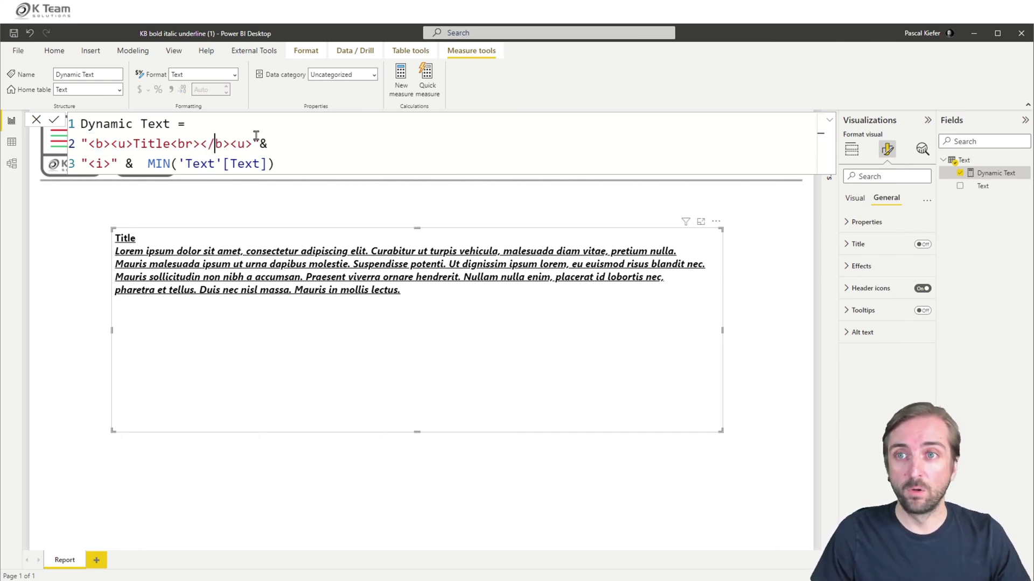
{"action": "key", "text": "Right"}
{"action": "key", "text": "Right"}
{"action": "key", "text": "Right"}
{"action": "type", "text": "/"}
{"action": "key", "text": "Return"}
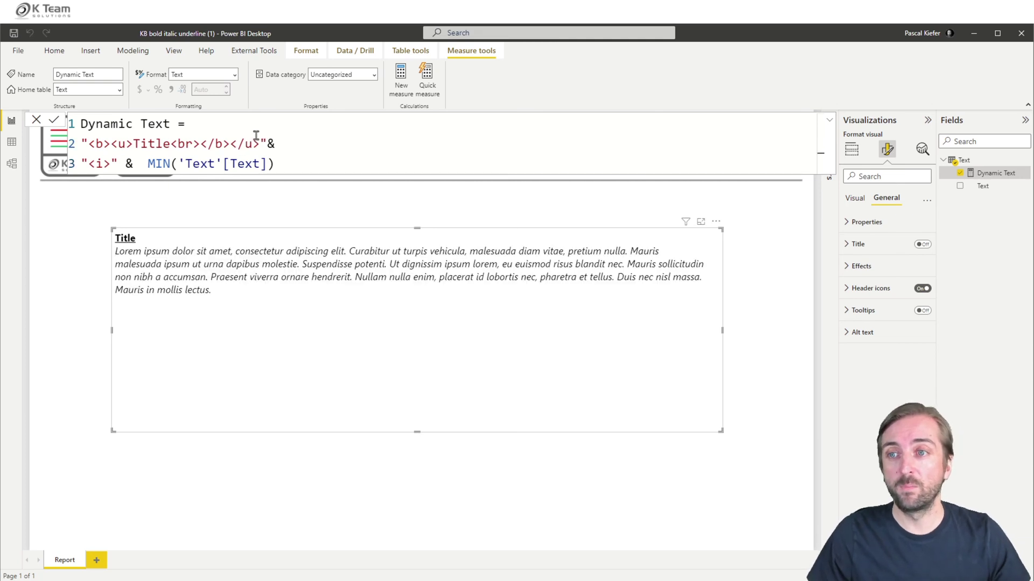